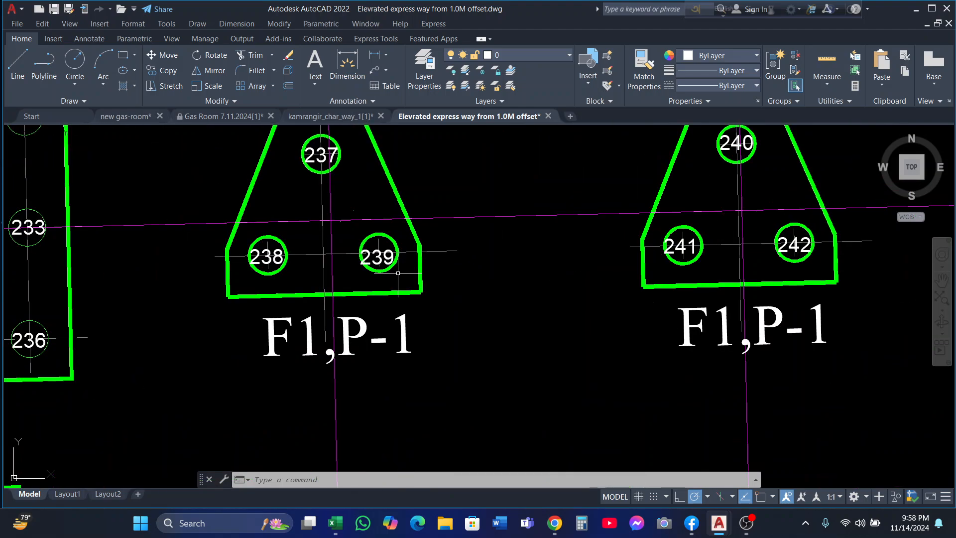
Examine the pile numbers and footing labels across the foundation plan, from the last footing on gridline 15 back to pile 1.
scroll(367, 261, down, 10)
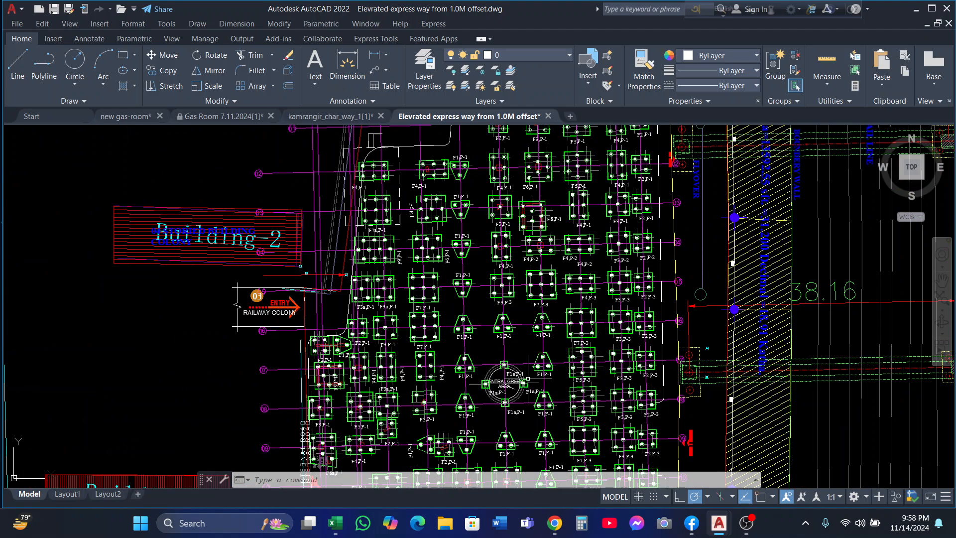
middle_drag(509, 368, 503, 197)
middle_drag(596, 390, 558, 233)
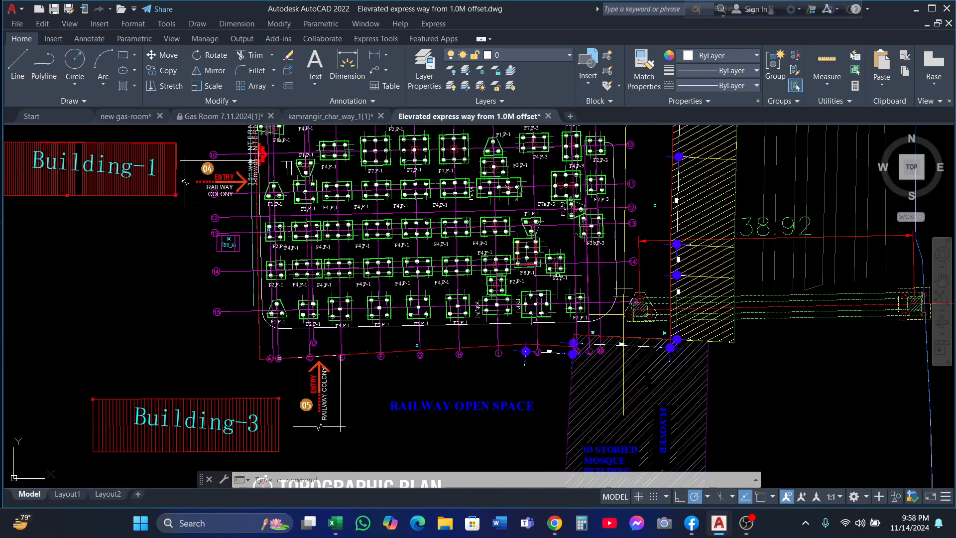
scroll(581, 316, up, 10)
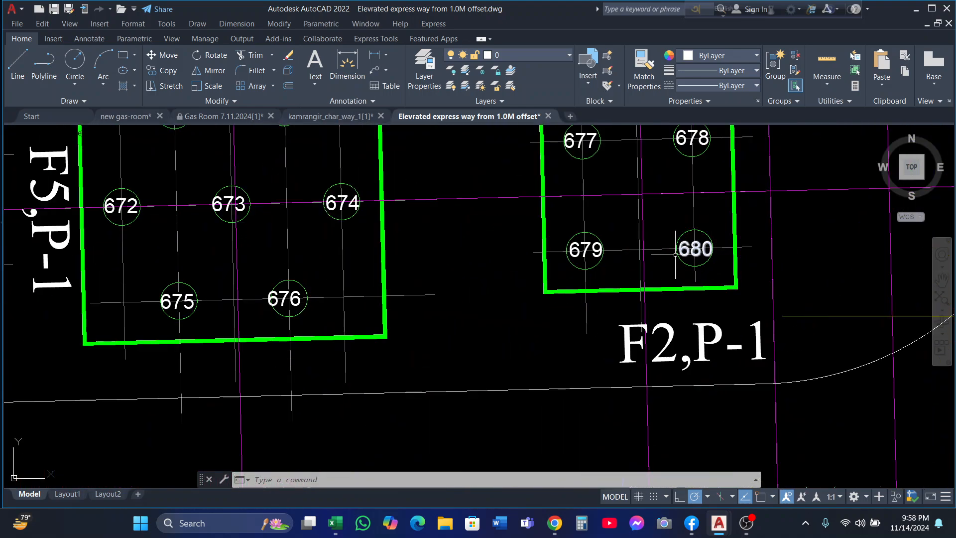
scroll(359, 293, down, 4)
scroll(404, 252, down, 2)
middle_drag(403, 255, 443, 393)
scroll(391, 175, up, 6)
scroll(410, 192, up, 6)
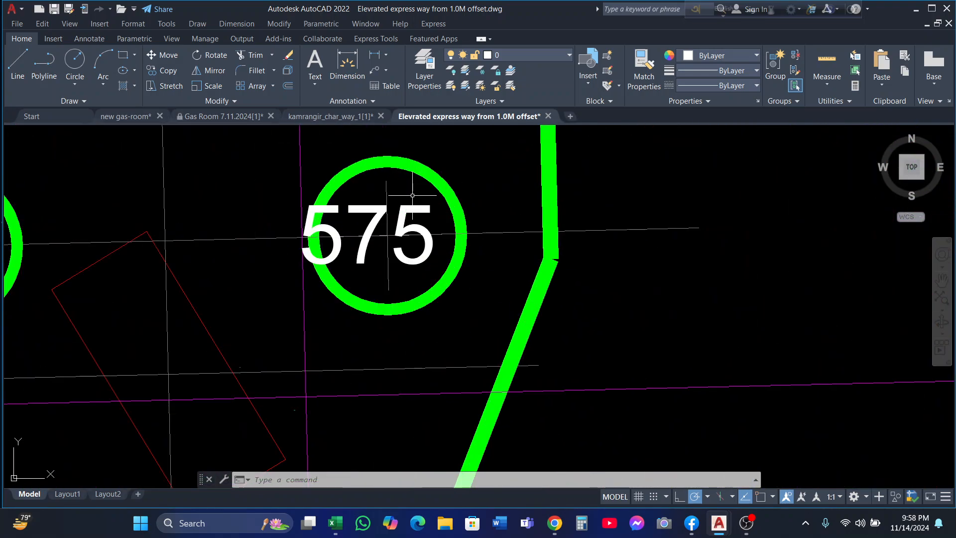
scroll(388, 233, down, 6)
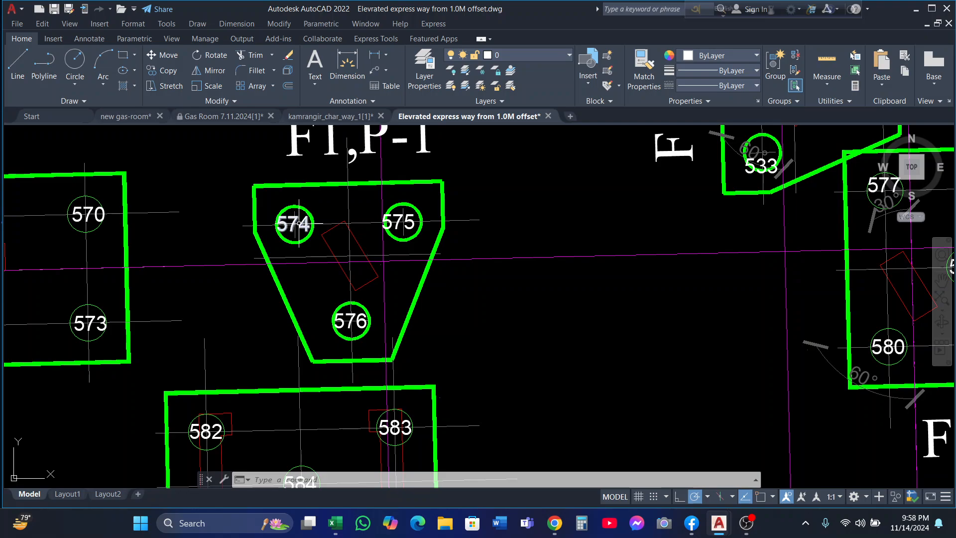
scroll(297, 223, down, 2)
scroll(202, 228, down, 2)
middle_drag(204, 228, 389, 232)
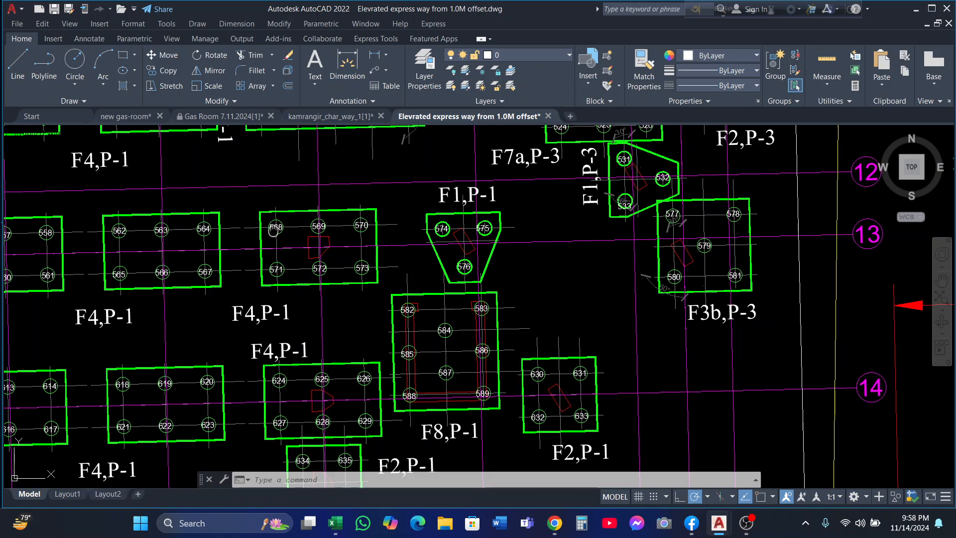
middle_drag(332, 225, 380, 233)
middle_drag(306, 237, 325, 339)
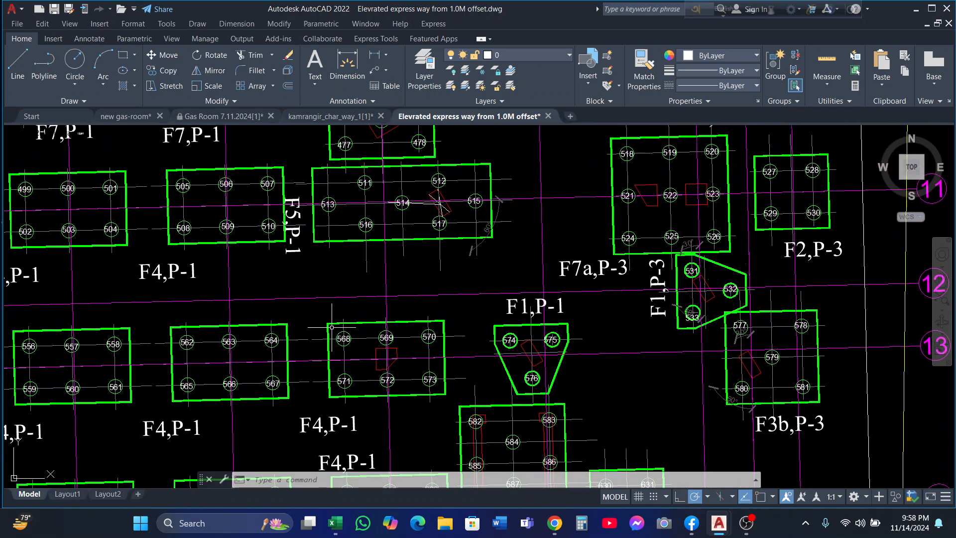
scroll(348, 225, down, 2)
middle_drag(355, 199, 375, 349)
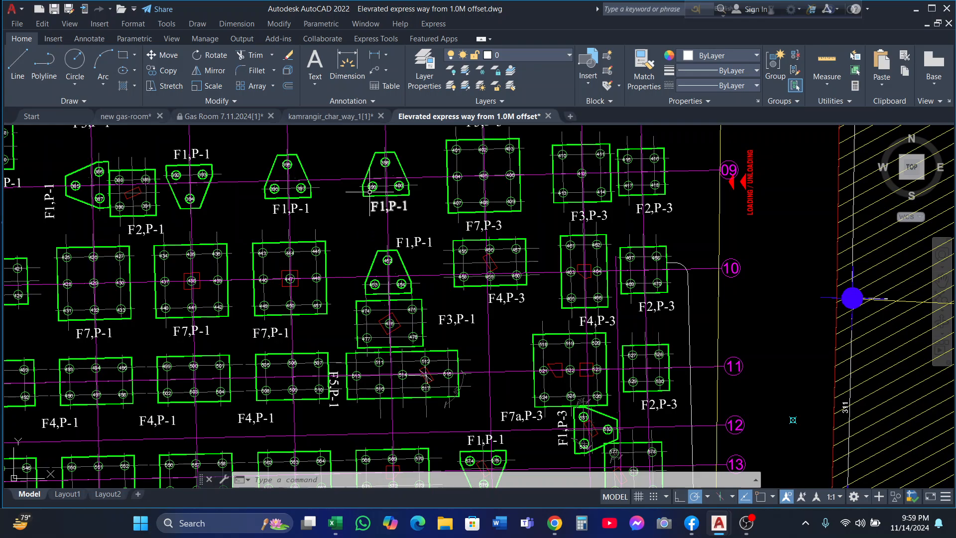
scroll(289, 165, up, 8)
scroll(363, 195, down, 6)
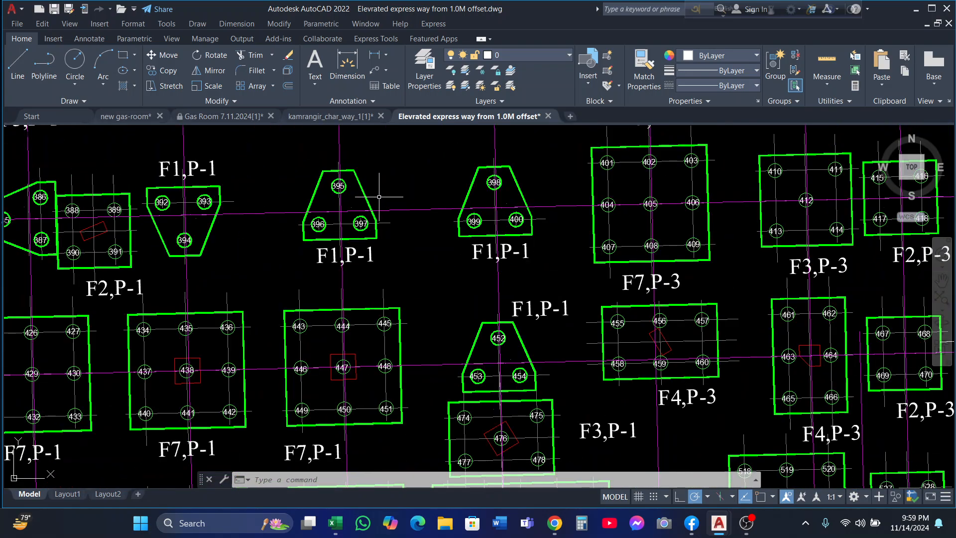
scroll(392, 195, down, 6)
scroll(392, 195, up, 3)
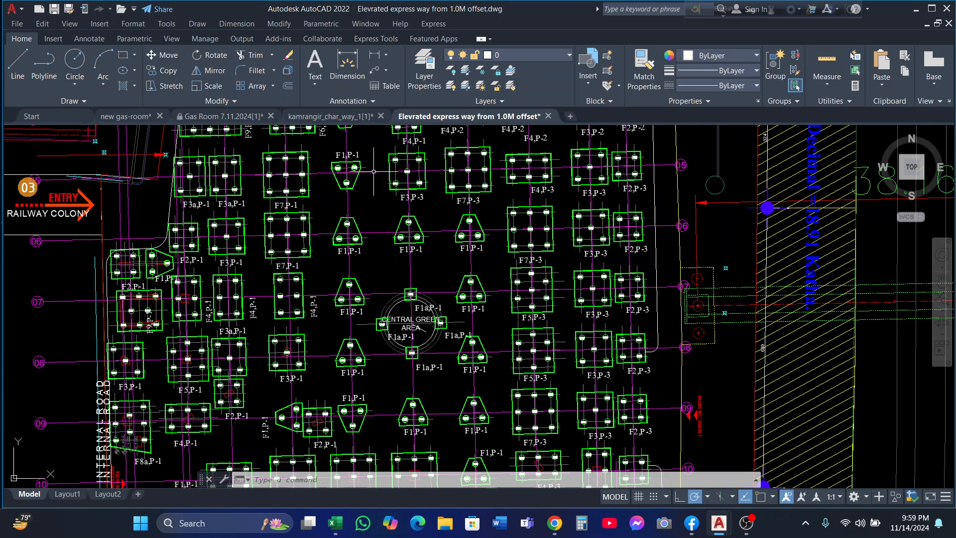
middle_drag(376, 190, 408, 371)
scroll(340, 154, up, 4)
middle_drag(371, 185, 399, 405)
scroll(586, 203, up, 4)
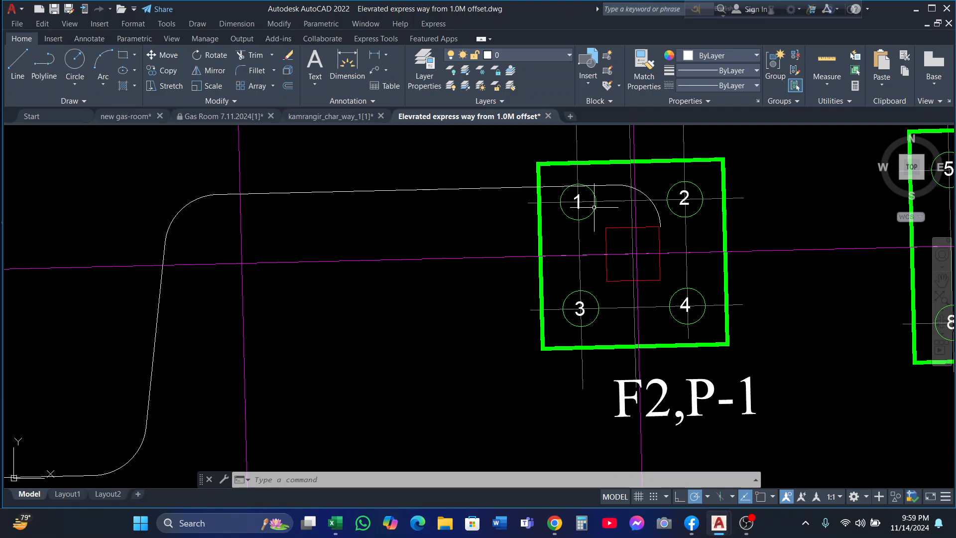
Select pile number 679 on the gridline 15 footing, extend the selection to all similar text, and delete it.
scroll(692, 238, down, 8)
mouse_move(700, 299)
middle_down()
mouse_move(632, 250)
mouse_move(532, 141)
middle_up()
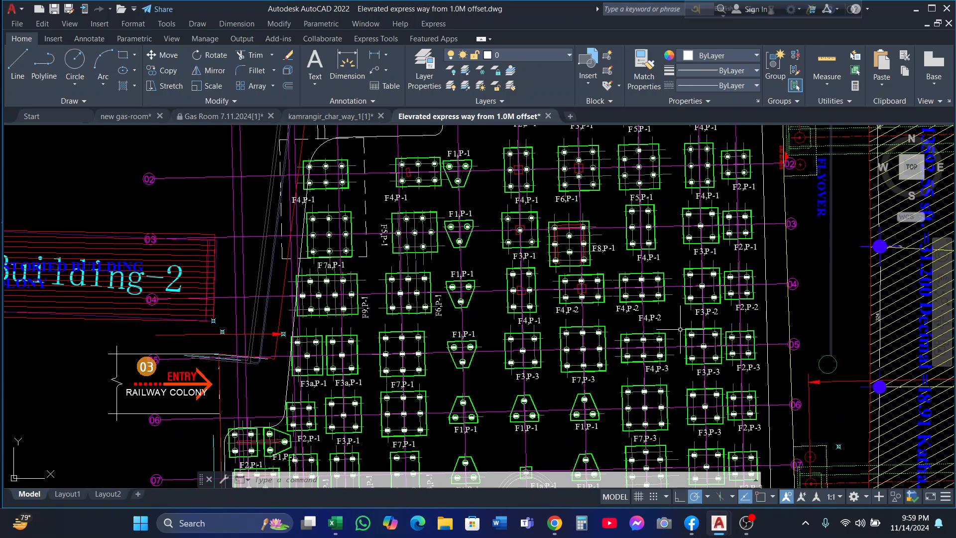
scroll(682, 334, down, 2)
middle_drag(685, 352, 640, 168)
middle_drag(650, 402, 634, 200)
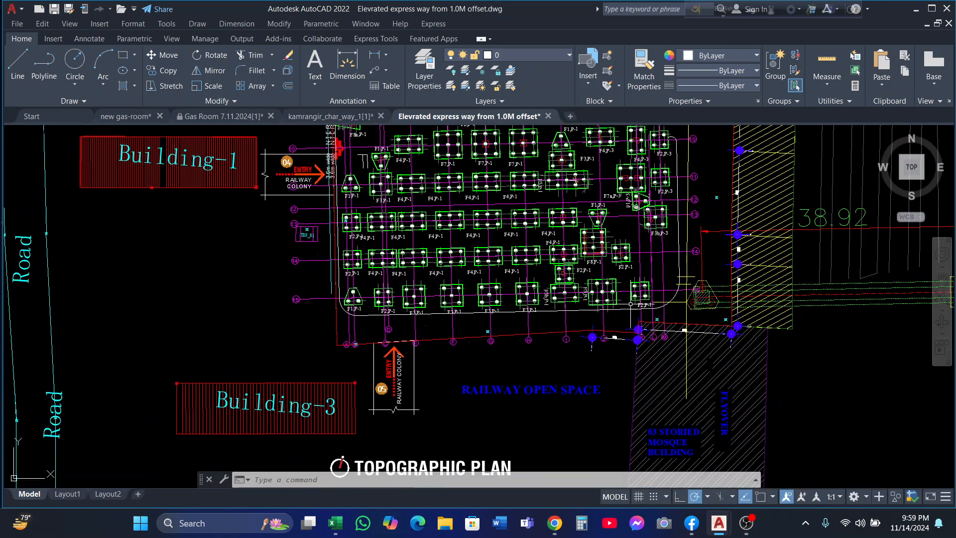
scroll(658, 307, up, 6)
scroll(611, 237, up, 8)
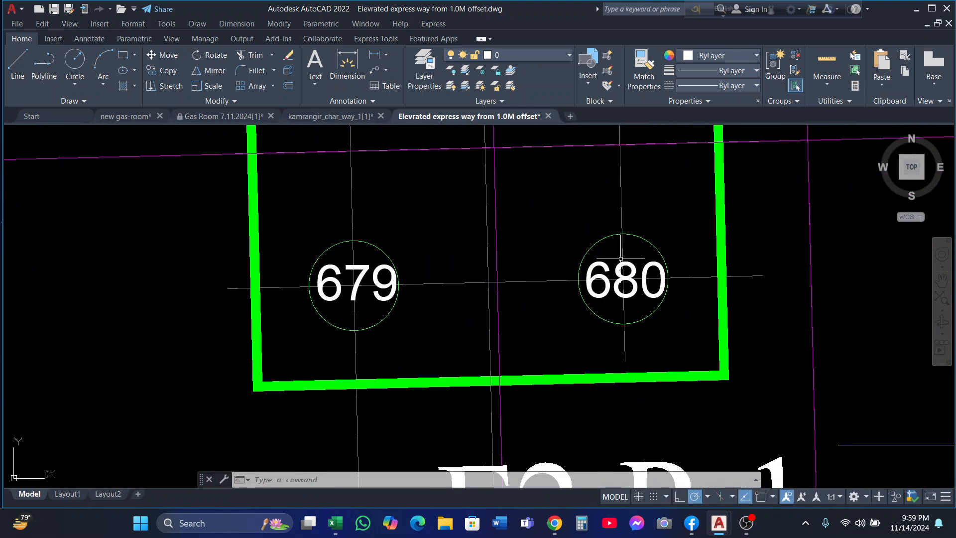
scroll(358, 273, up, 6)
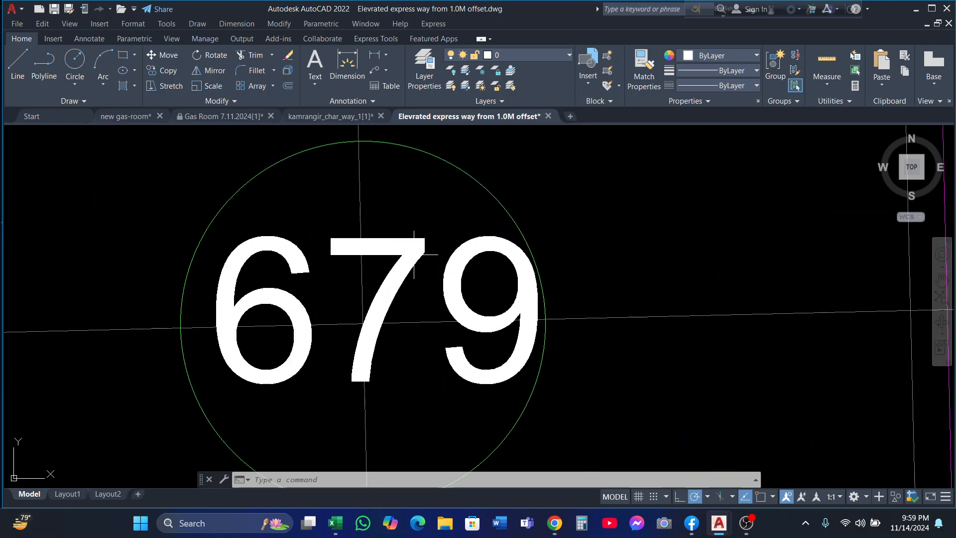
click(414, 254)
click(412, 251)
right_click(415, 251)
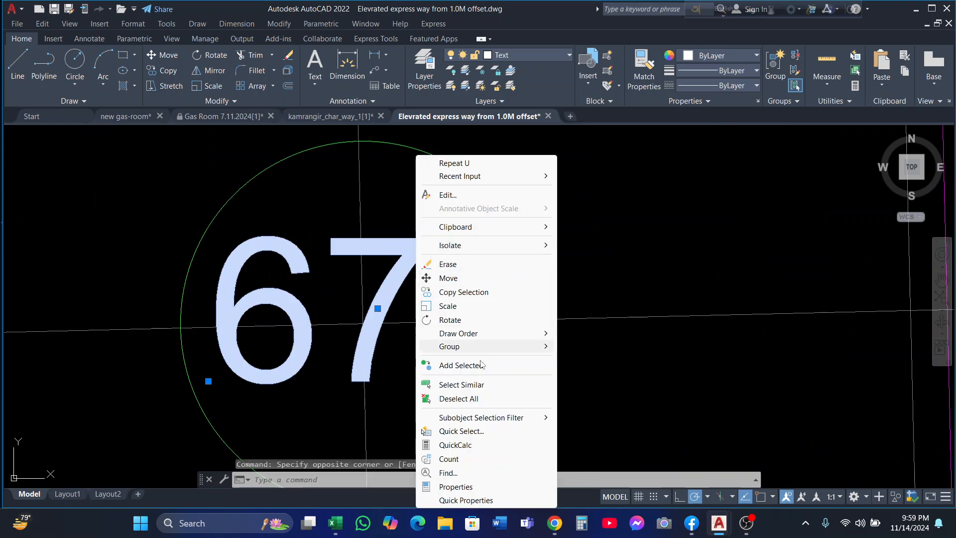
click(463, 384)
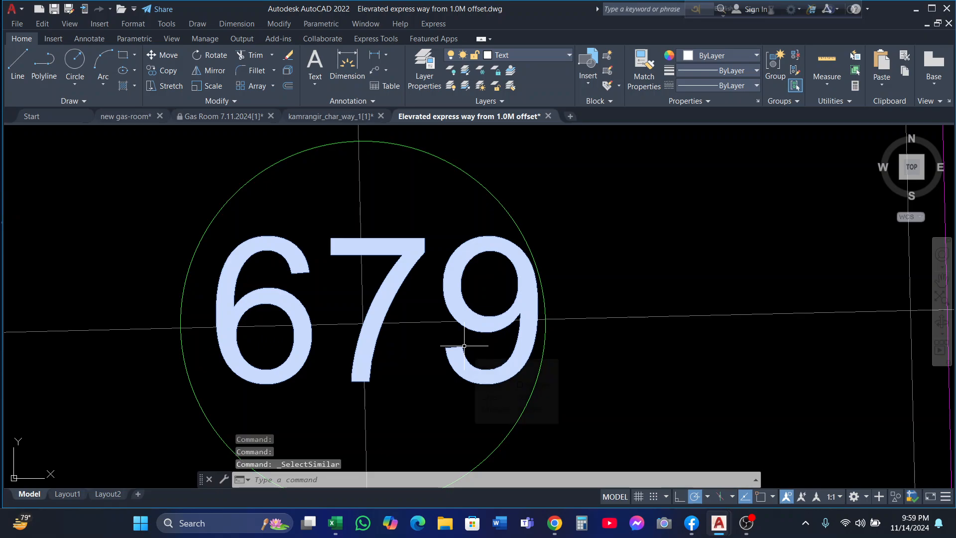
key(Delete)
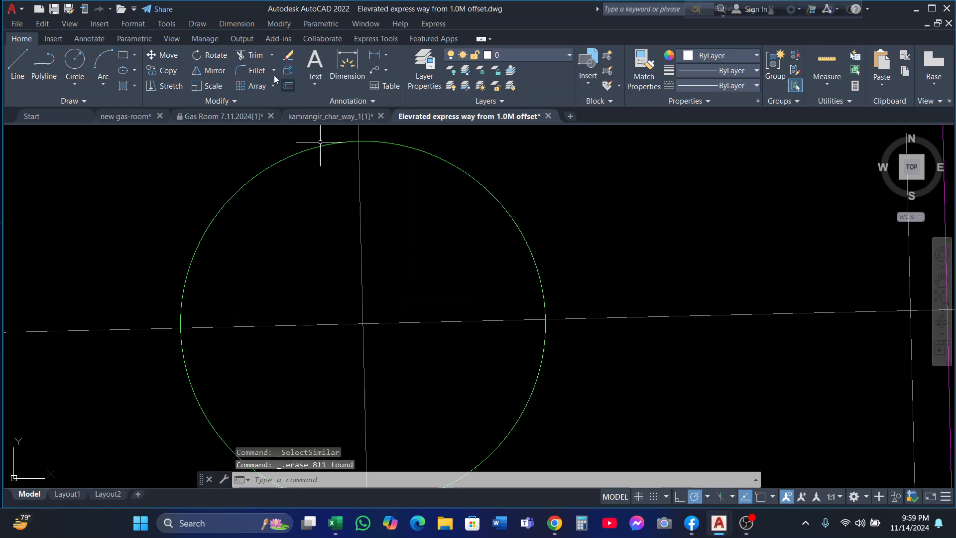
Add the multiline text "1" beside the unnumbered pile circle.
click(315, 62)
click(547, 189)
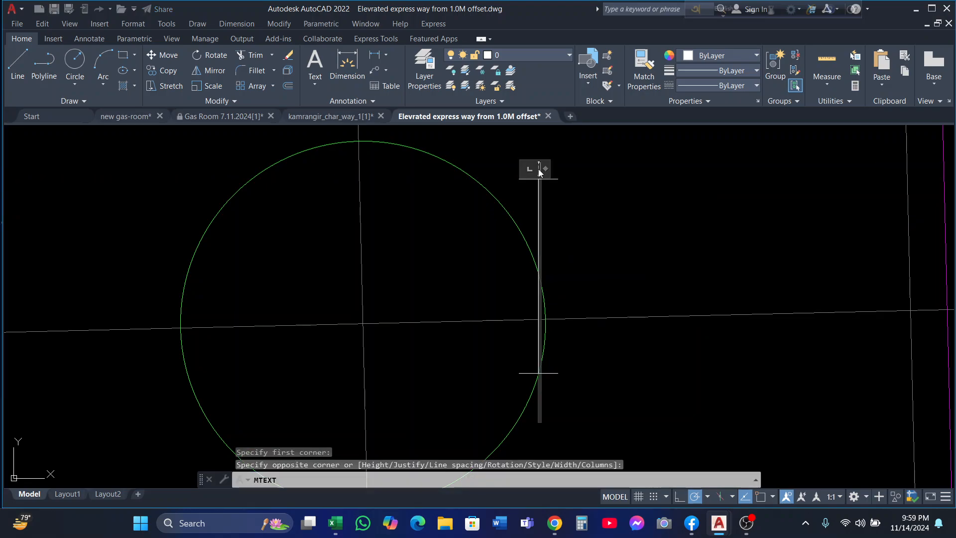
click(544, 371)
text(1)
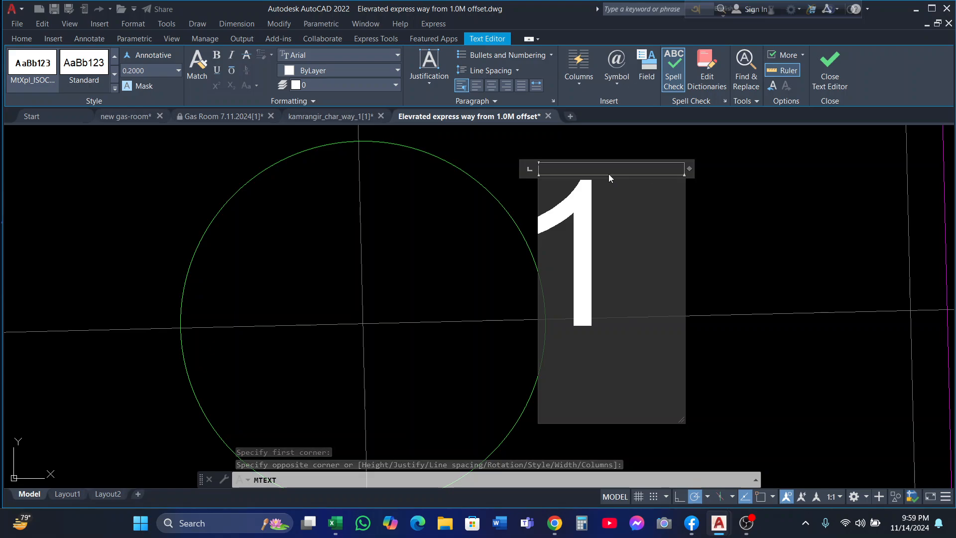
click(719, 204)
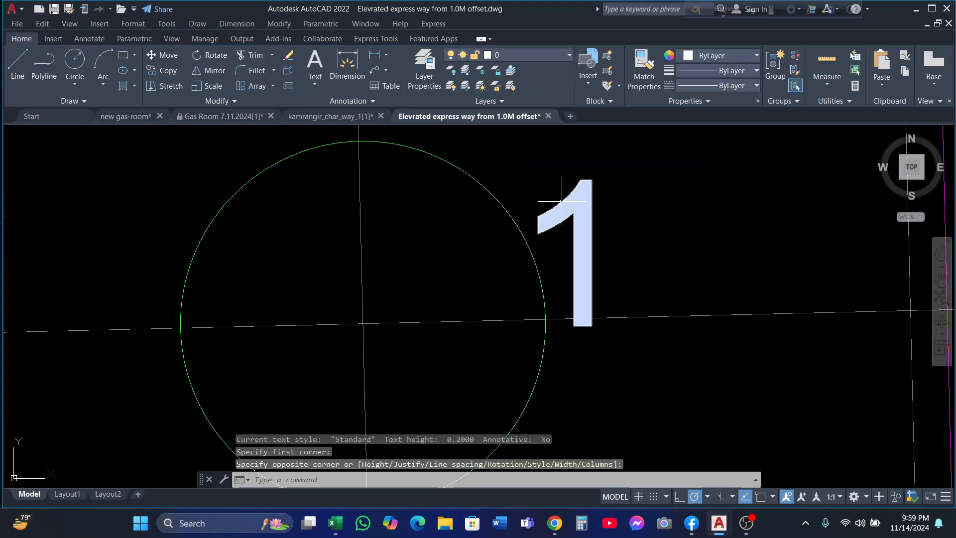
Erase the multiline text "1" beside the pile circle.
click(607, 198)
click(577, 165)
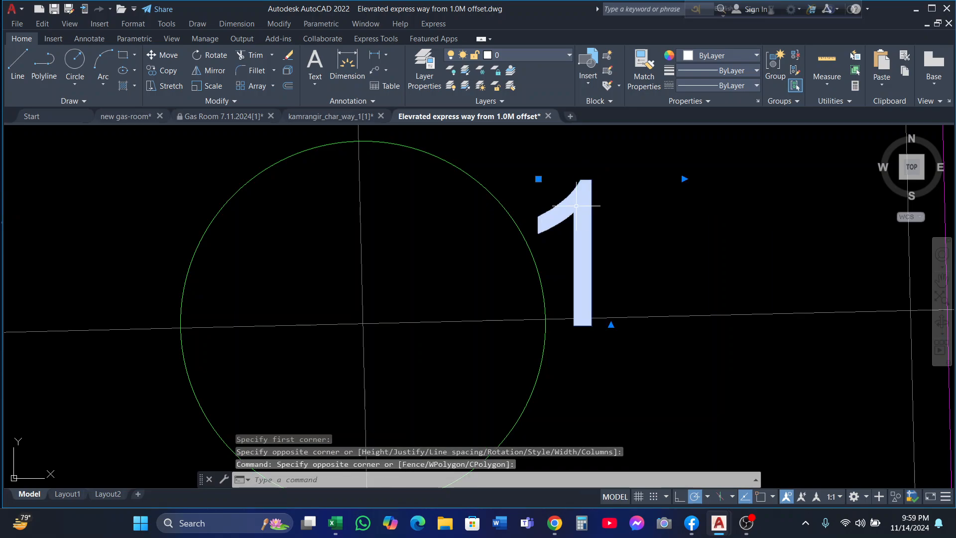
right_click(577, 155)
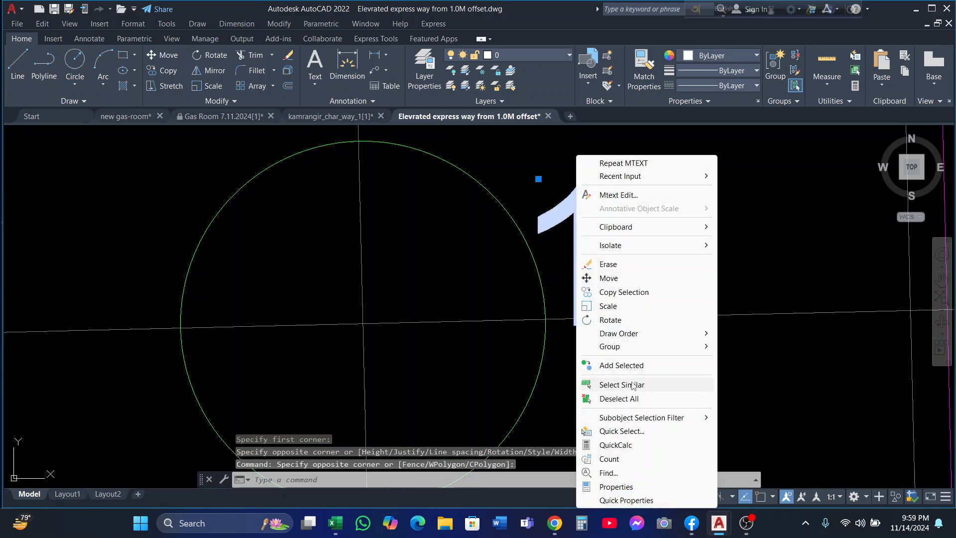
click(608, 264)
Start the COORN command in Pick mode at the topmost footing on gridline H.
scroll(417, 299, down, 8)
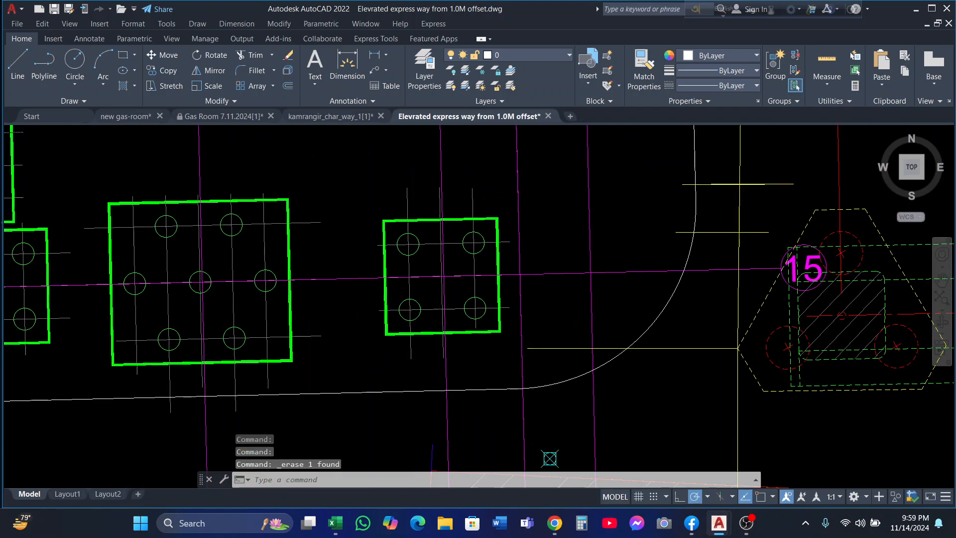
mouse_move(412, 259)
middle_down()
mouse_move(496, 388)
mouse_move(601, 401)
middle_up()
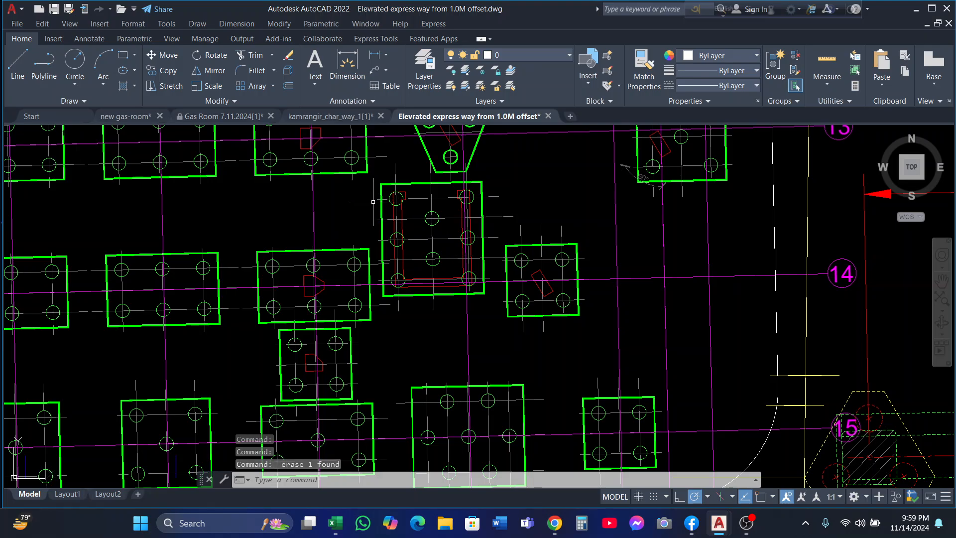
middle_drag(377, 205, 460, 403)
scroll(430, 232, down, 6)
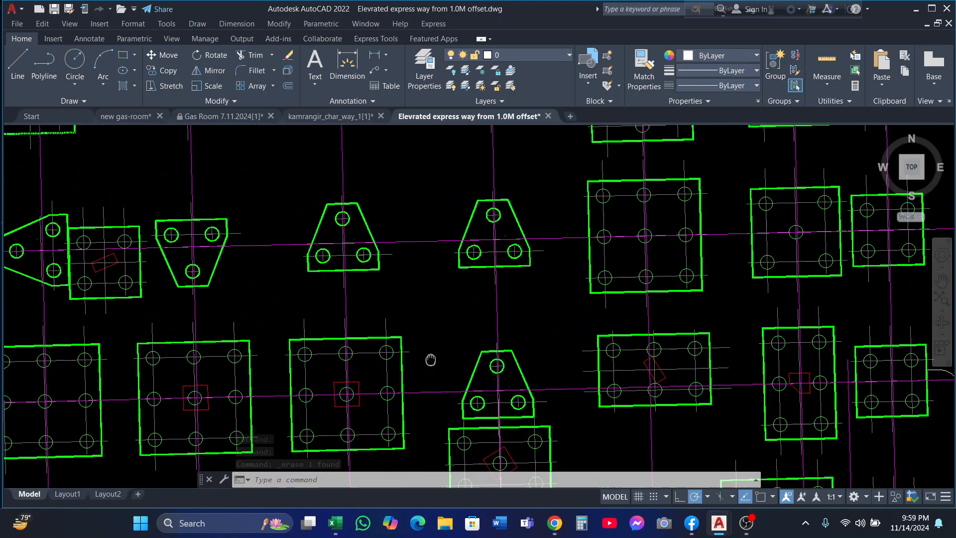
scroll(430, 231, down, 2)
middle_drag(423, 134, 460, 315)
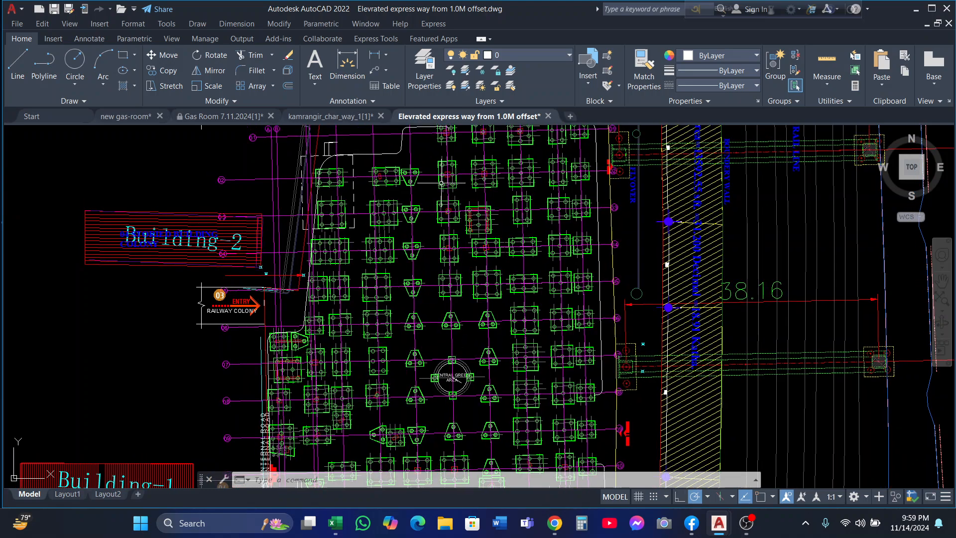
middle_drag(441, 183, 454, 321)
scroll(463, 279, up, 4)
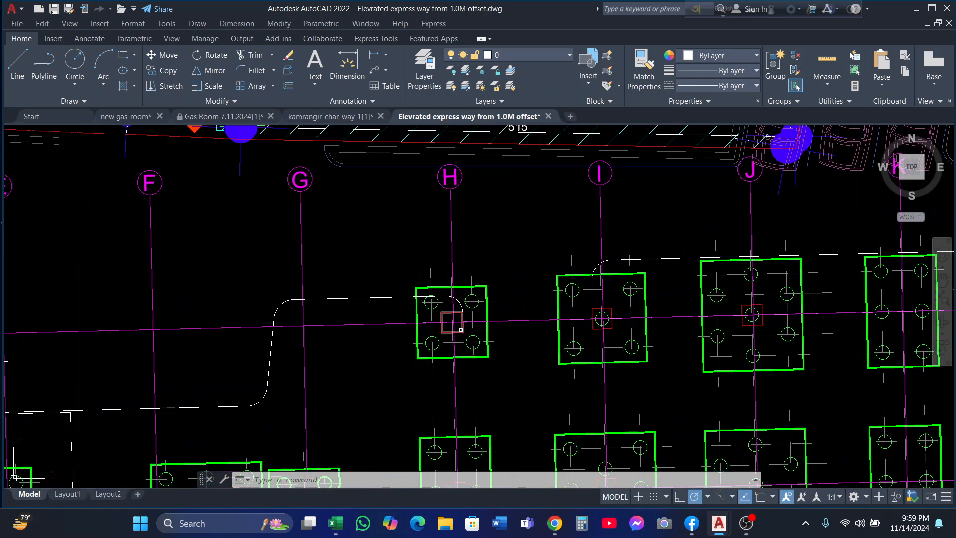
mouse_move(461, 329)
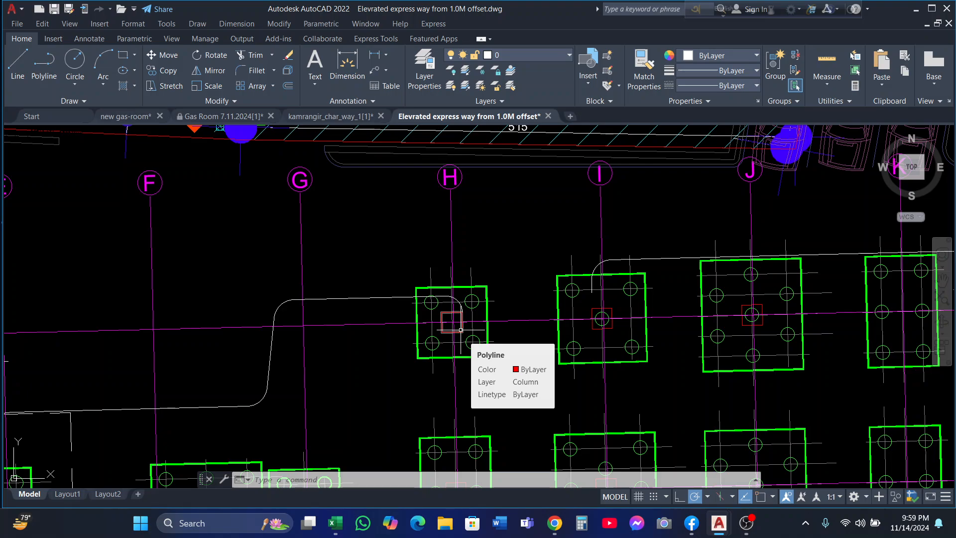
text(coo)
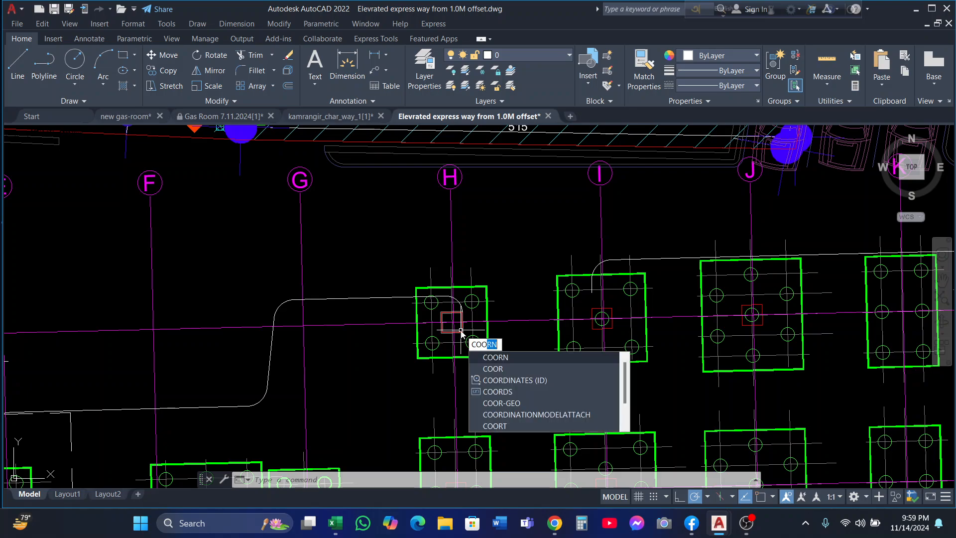
text(rn)
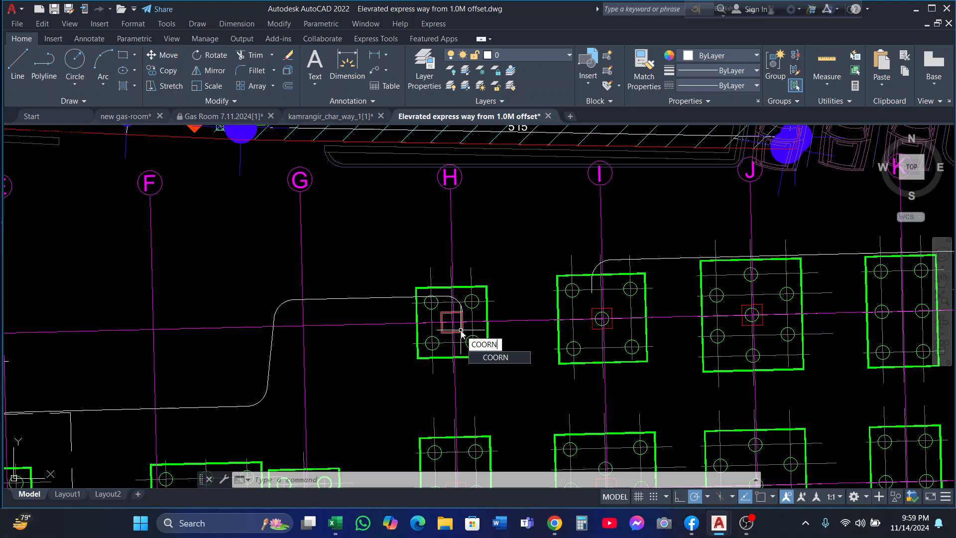
key(Return)
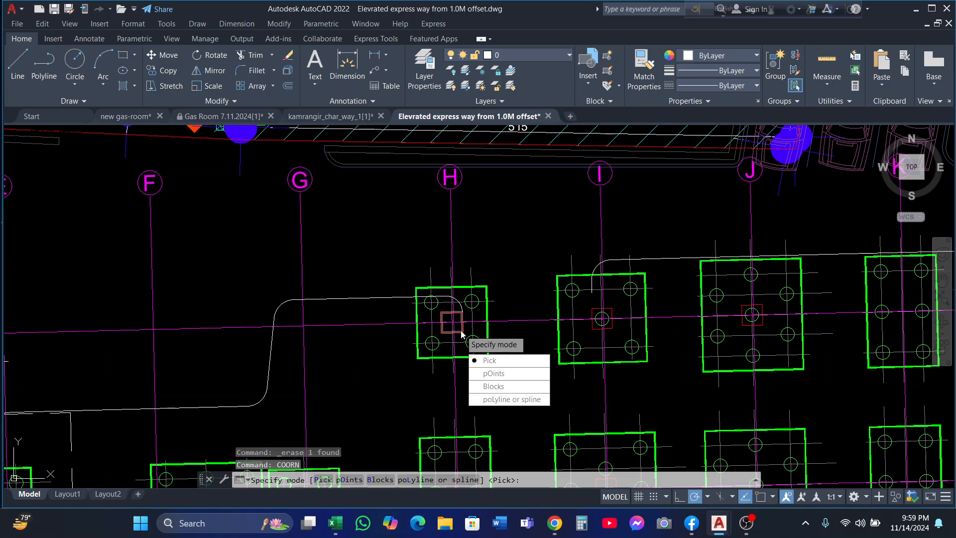
click(490, 361)
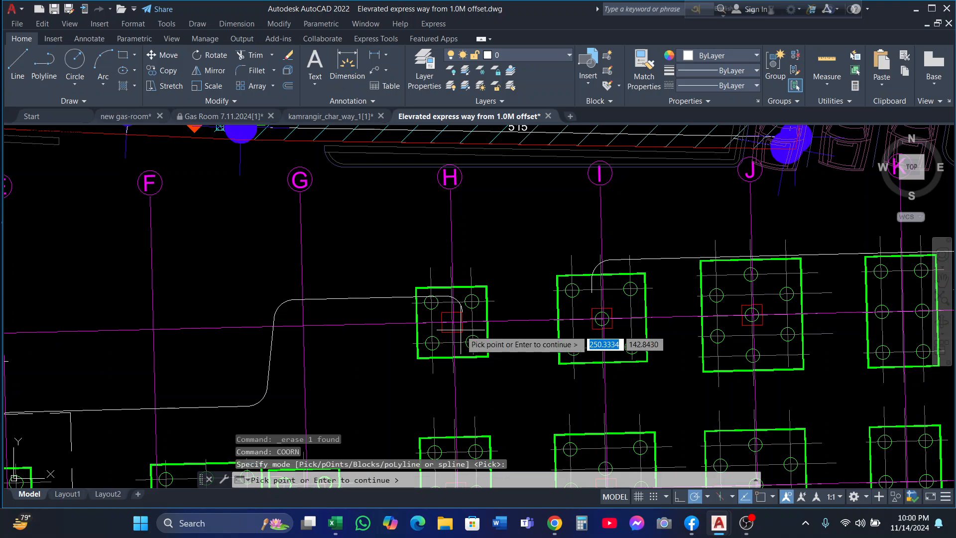
scroll(460, 329, up, 6)
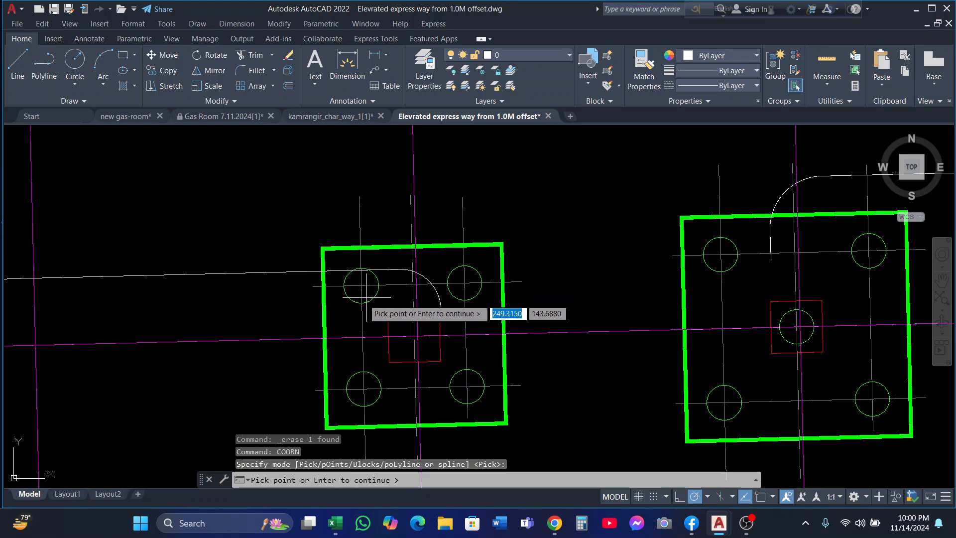
scroll(362, 285, up, 2)
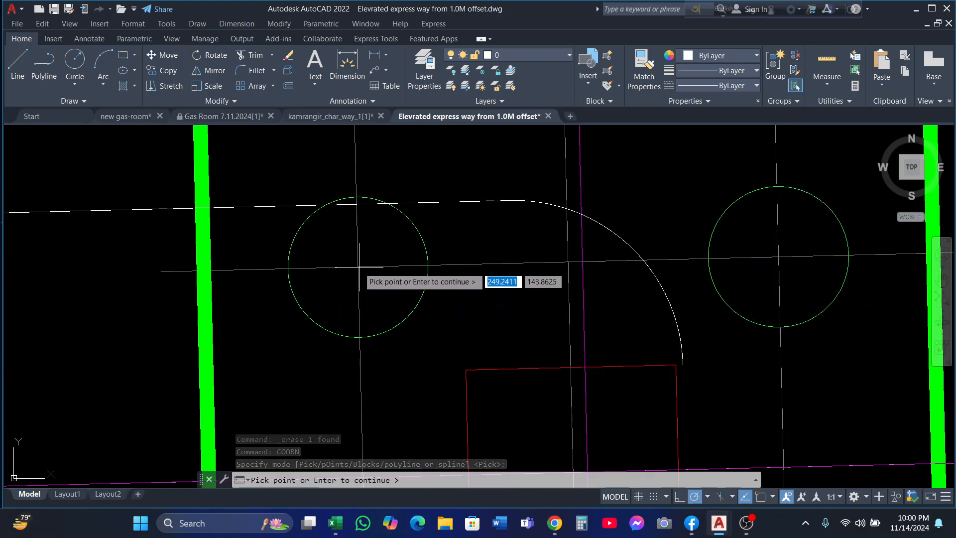
Enable all object snap modes in the drafting settings while COORN stays active.
right_click(745, 498)
click(745, 477)
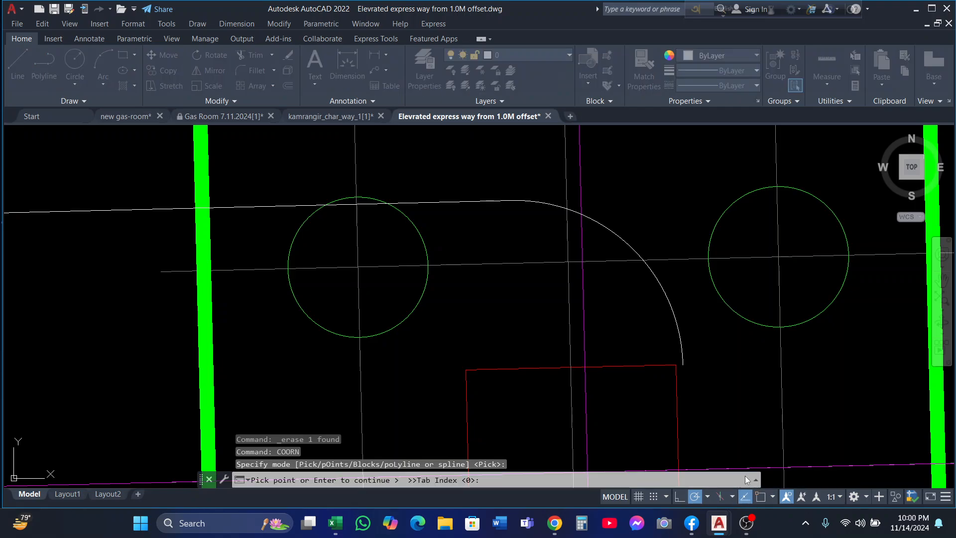
click(587, 187)
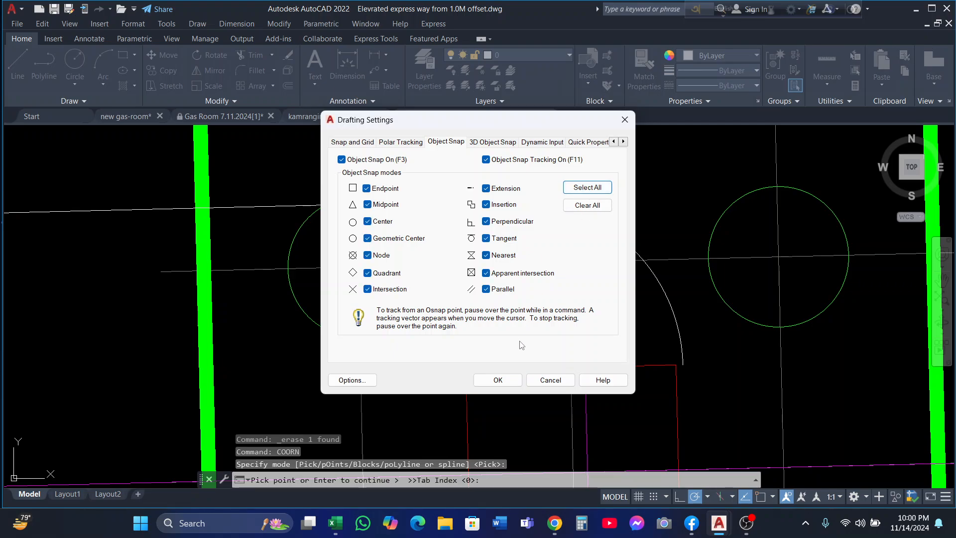
click(498, 380)
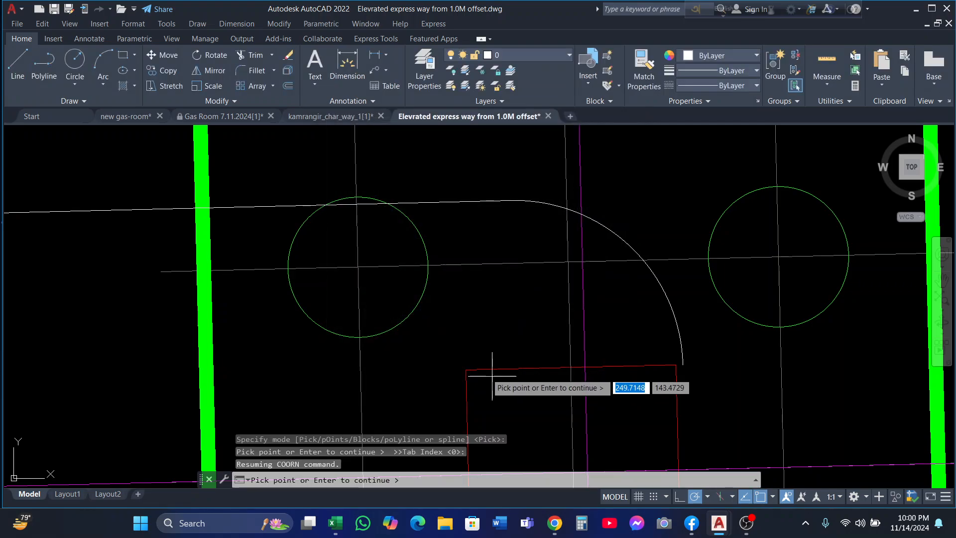
Pick the centres of the gridline H footing's four piles, upper row first, each row from left to right.
click(358, 268)
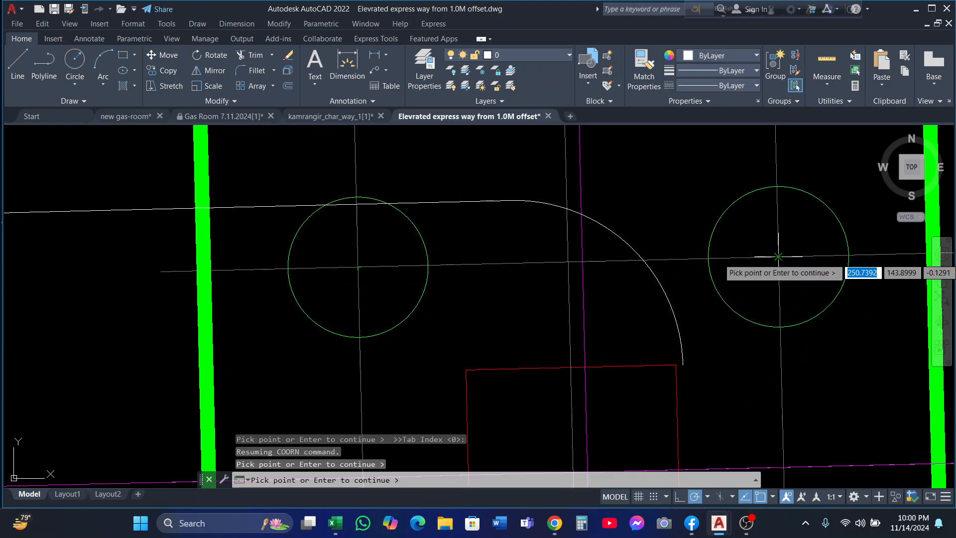
click(779, 257)
scroll(588, 325, down, 5)
scroll(570, 367, up, 5)
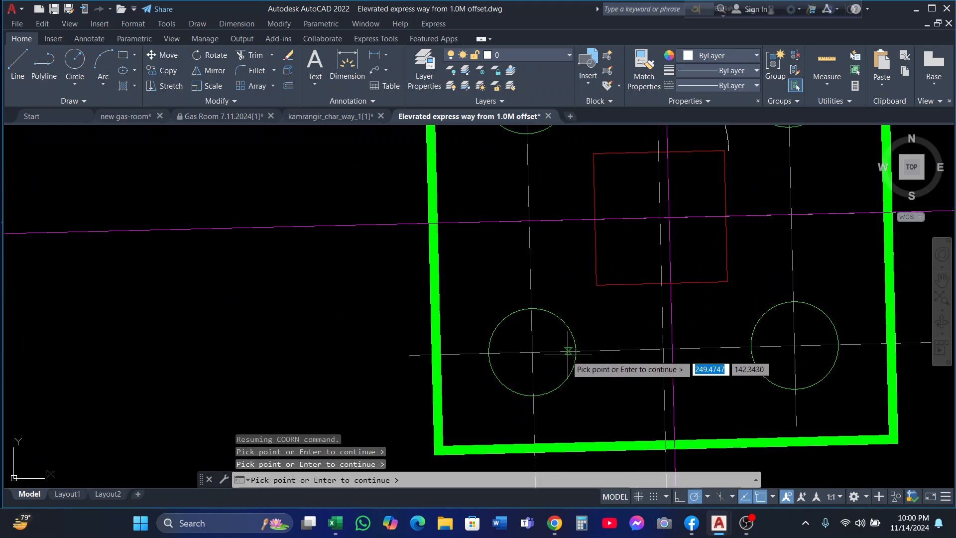
click(518, 351)
scroll(626, 344, down, 2)
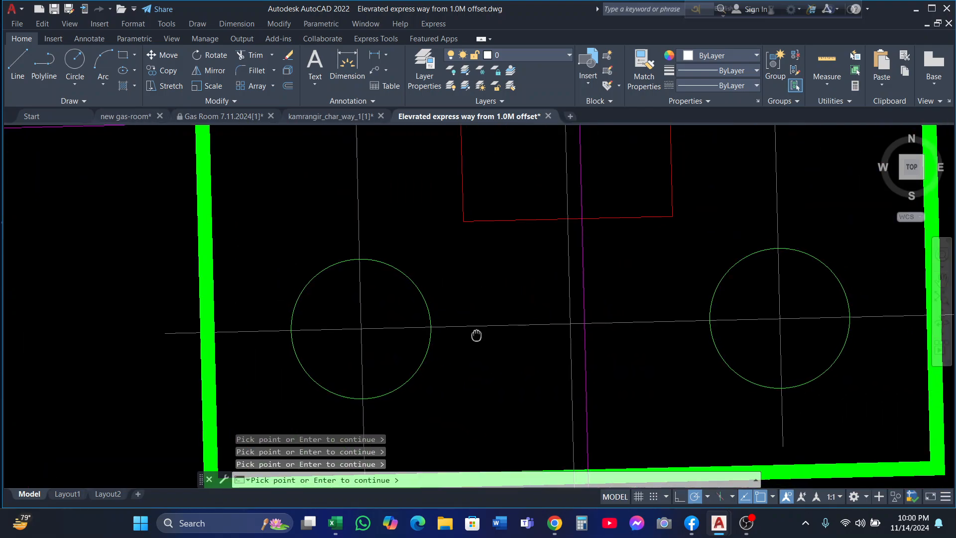
scroll(741, 343, up, 2)
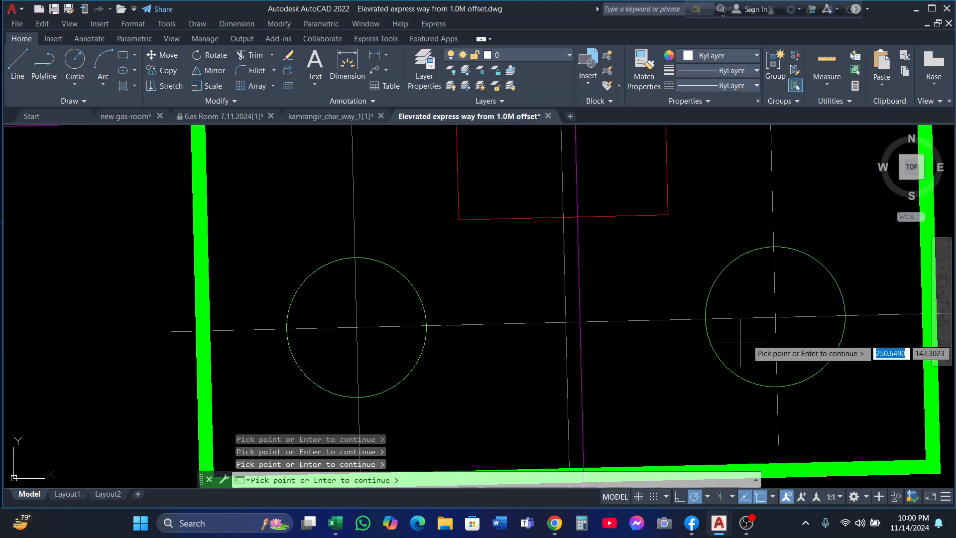
click(775, 317)
Number the picked pile points starting from 1 and save their coordinates to Excel.
key(Return)
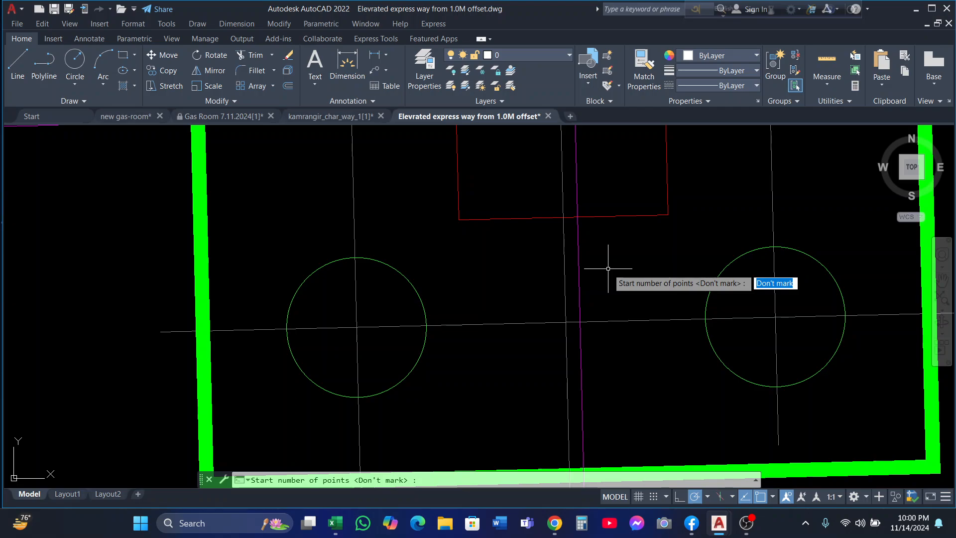
key(Return)
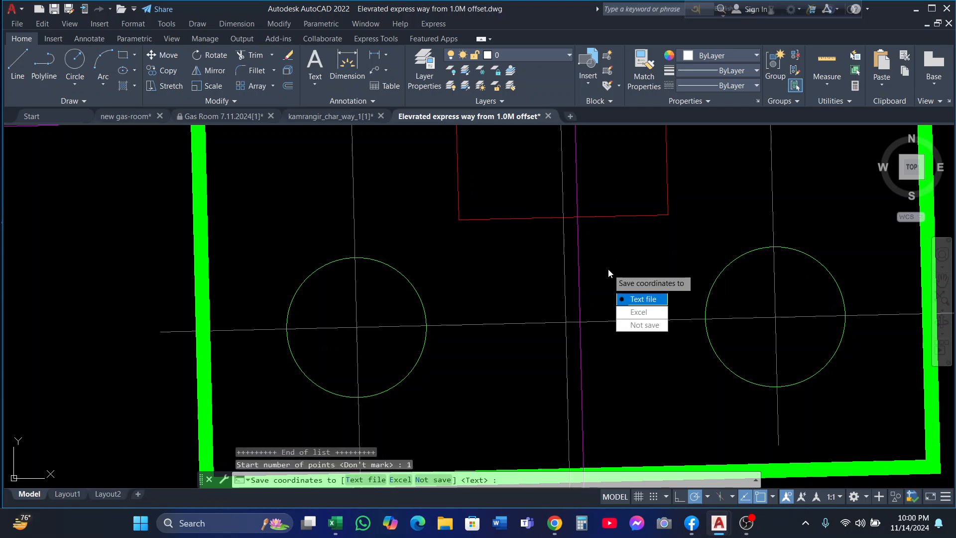
click(641, 312)
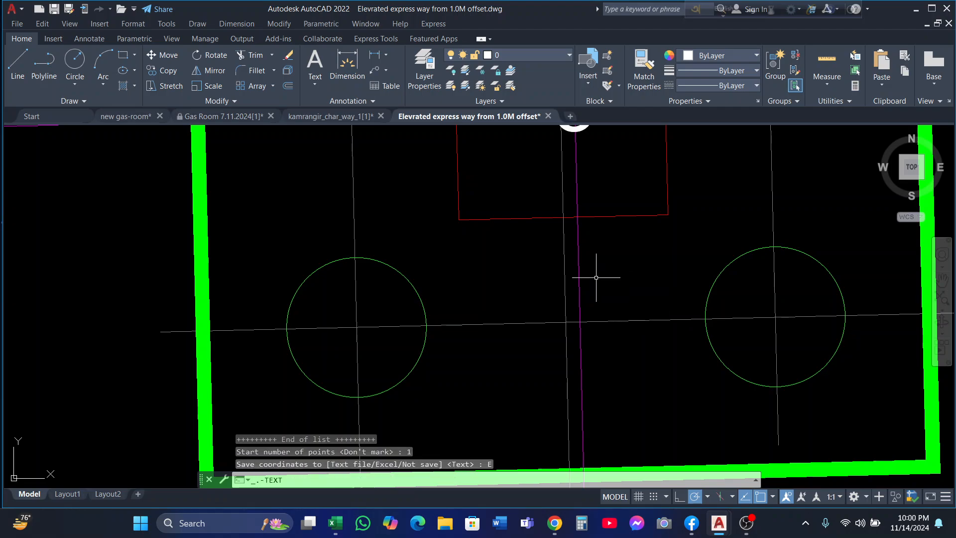
Select the number labels 1 to 4 and move them together onto their pile circles in the gridline H footing.
scroll(559, 278, down, 5)
middle_drag(634, 224, 593, 294)
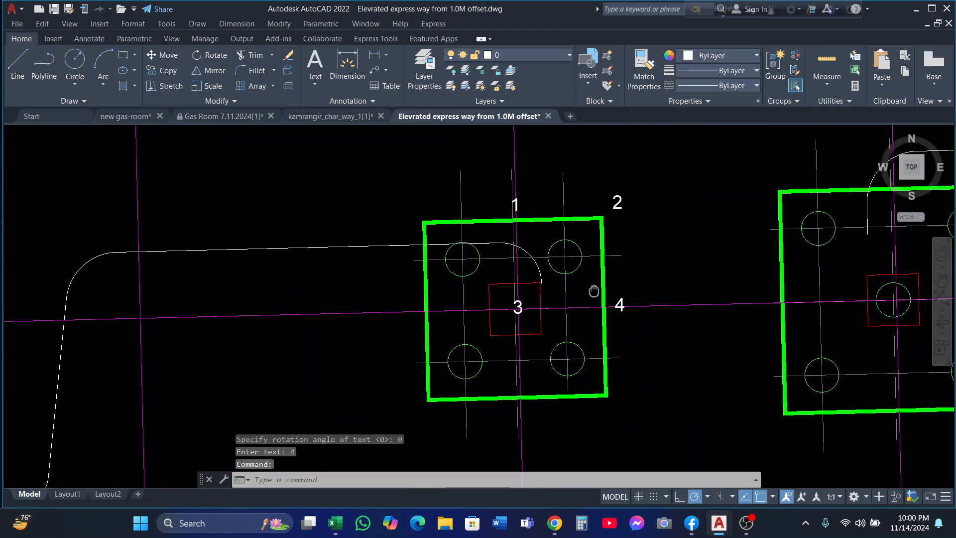
scroll(631, 198, up, 4)
click(632, 185)
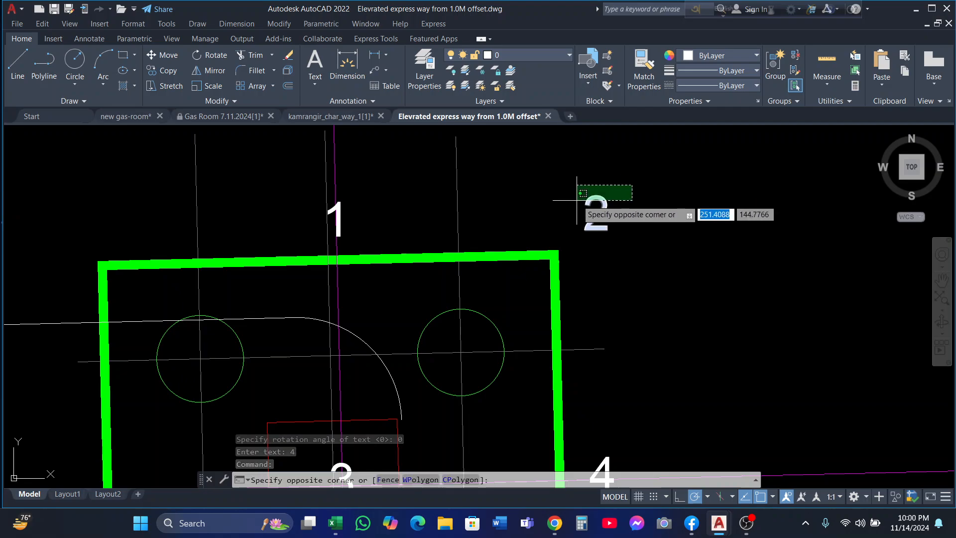
click(558, 227)
scroll(330, 227, up, 4)
click(371, 219)
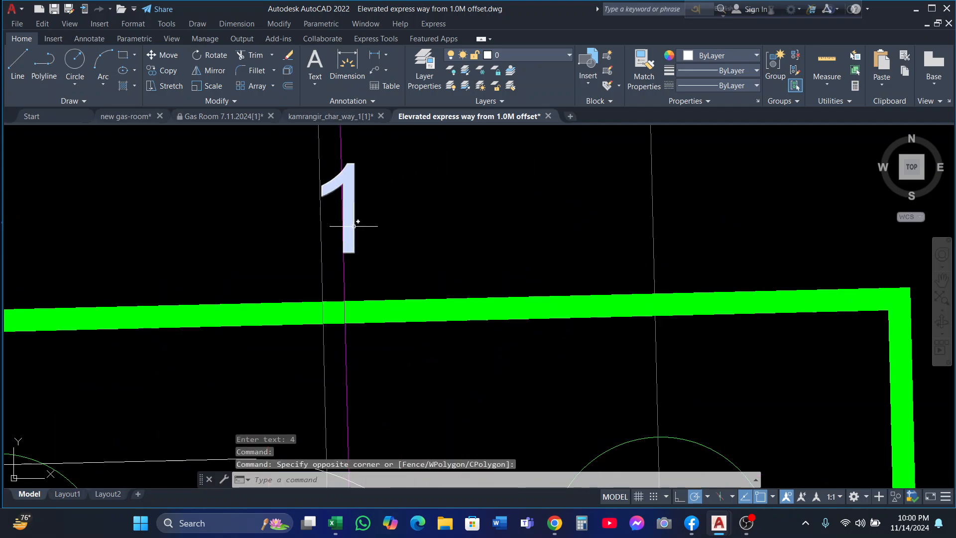
scroll(450, 229, down, 6)
middle_drag(539, 263, 519, 111)
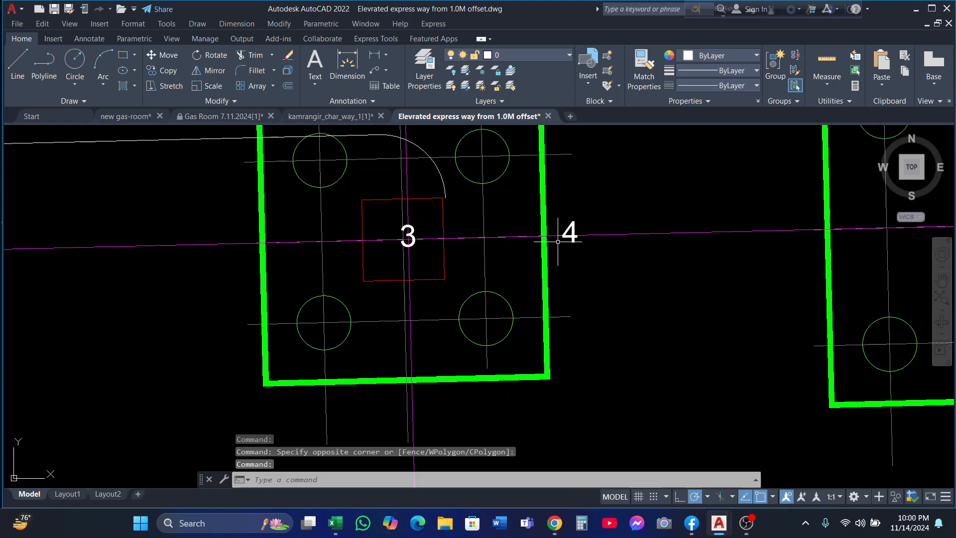
scroll(559, 242, up, 2)
click(608, 207)
click(555, 236)
scroll(318, 219, up, 6)
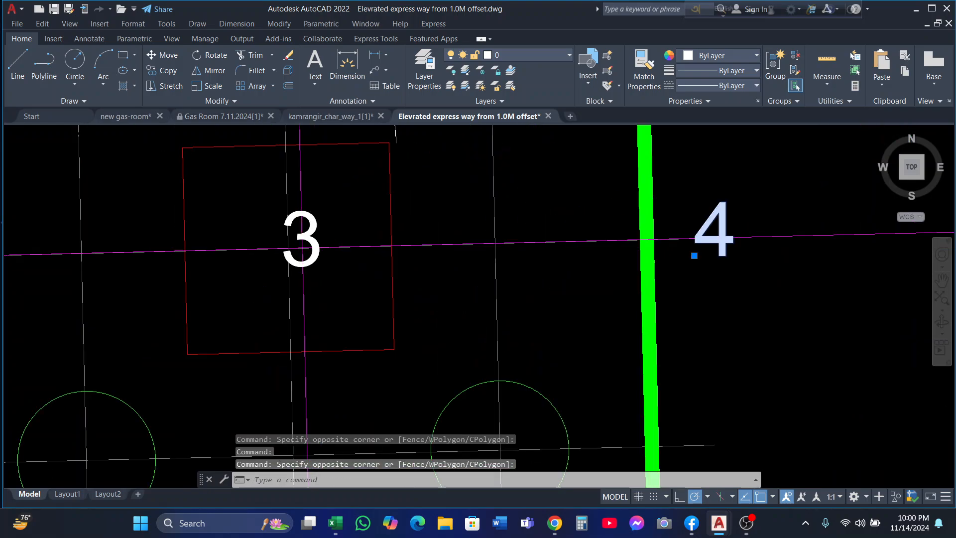
click(310, 219)
click(264, 239)
right_click(345, 207)
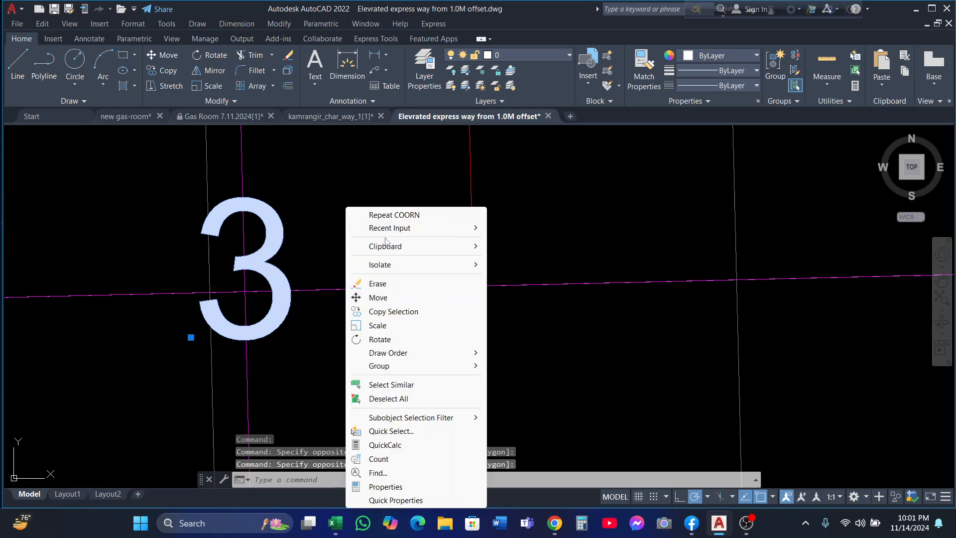
click(379, 297)
click(394, 222)
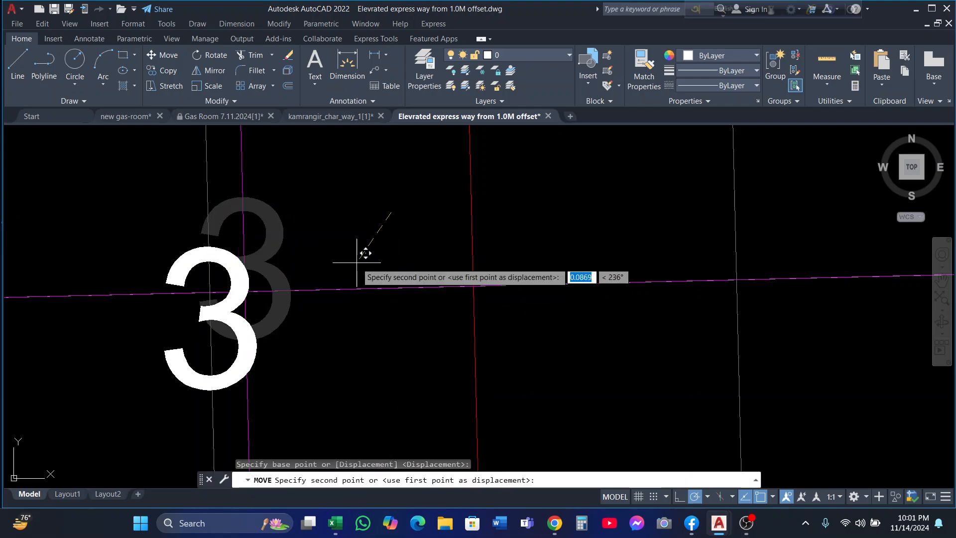
scroll(361, 257, down, 8)
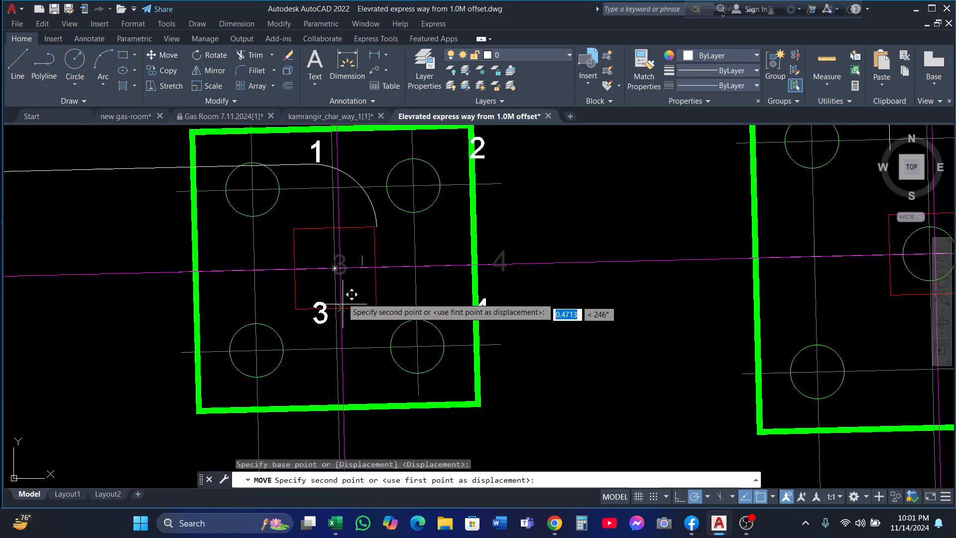
click(280, 348)
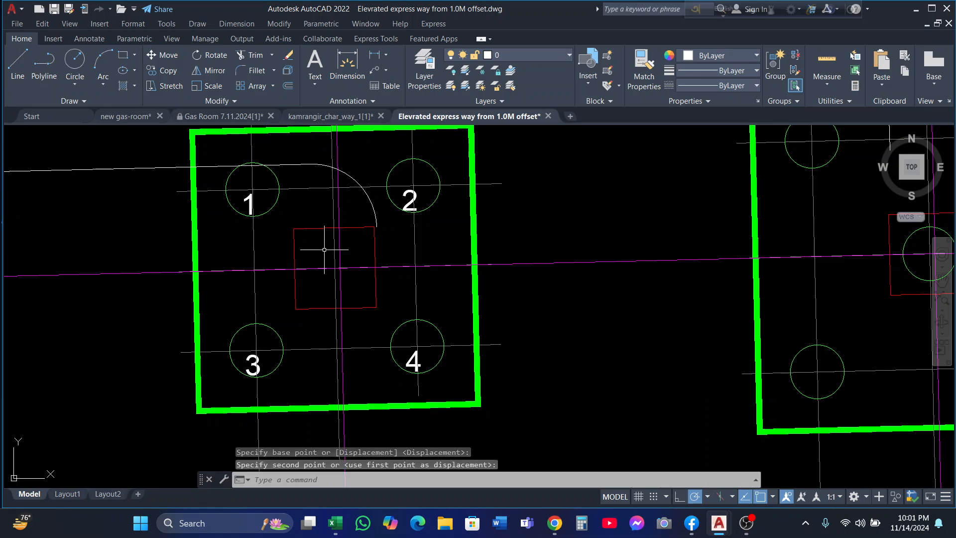
Start COORN in Pick mode and pick the centres of the next footing's four corner piles, upper row first, each row from left to right.
middle_drag(540, 215, 388, 222)
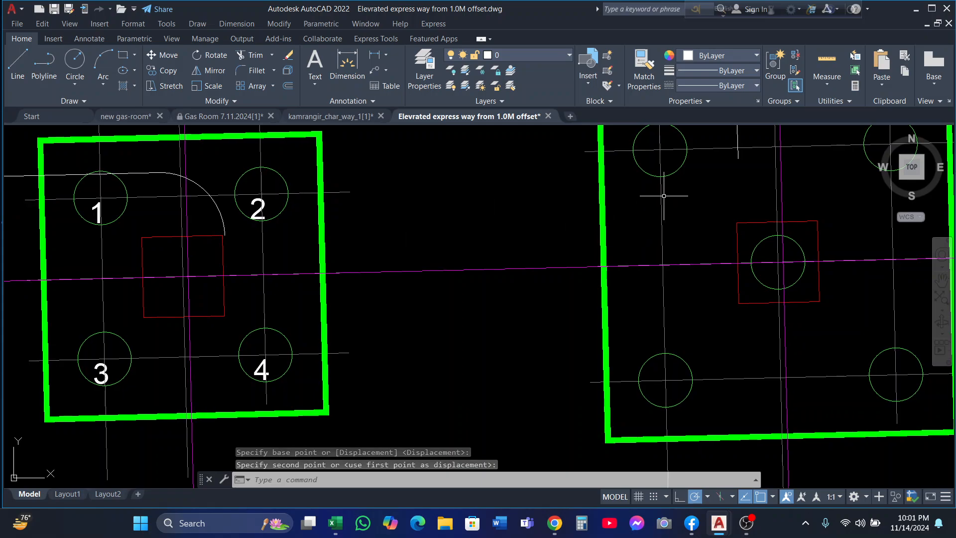
middle_drag(668, 187, 501, 237)
text(c)
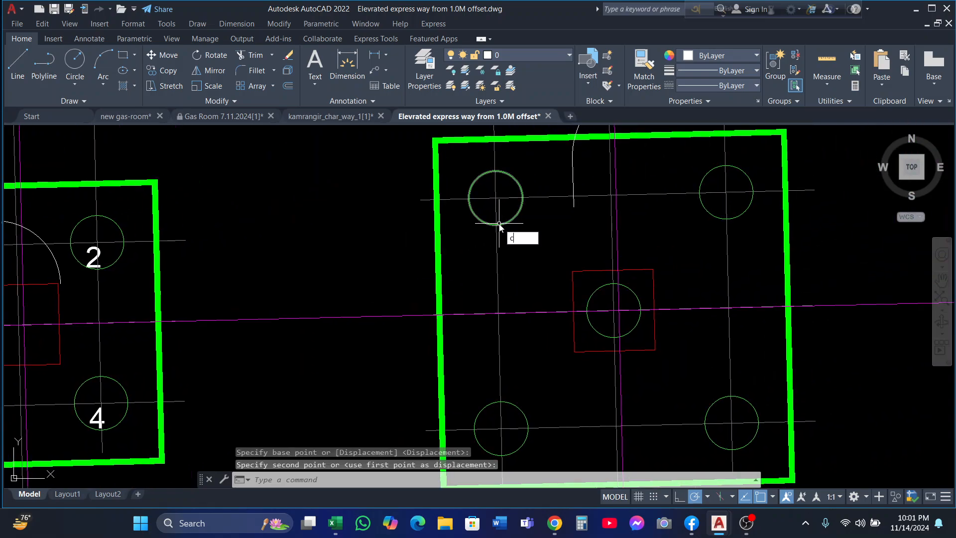
text(oo)
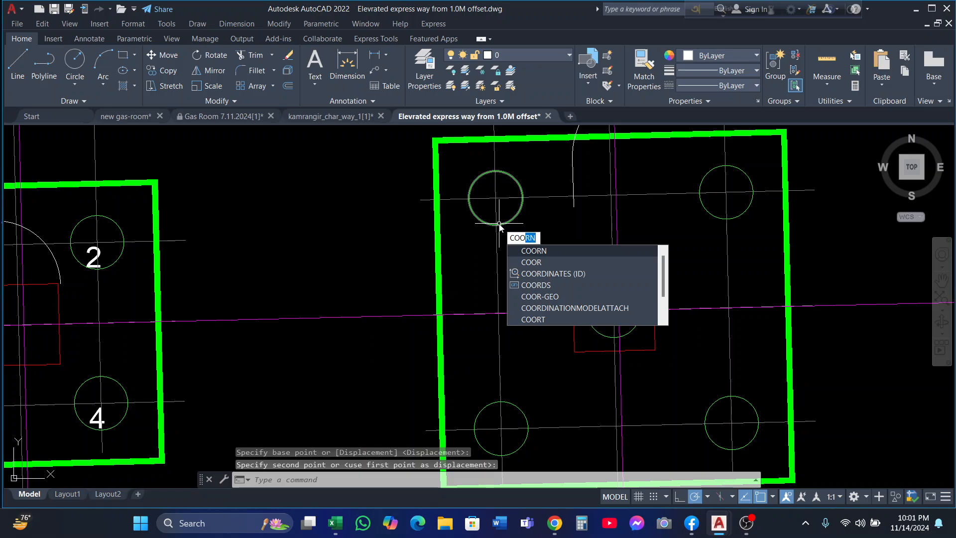
text(rn)
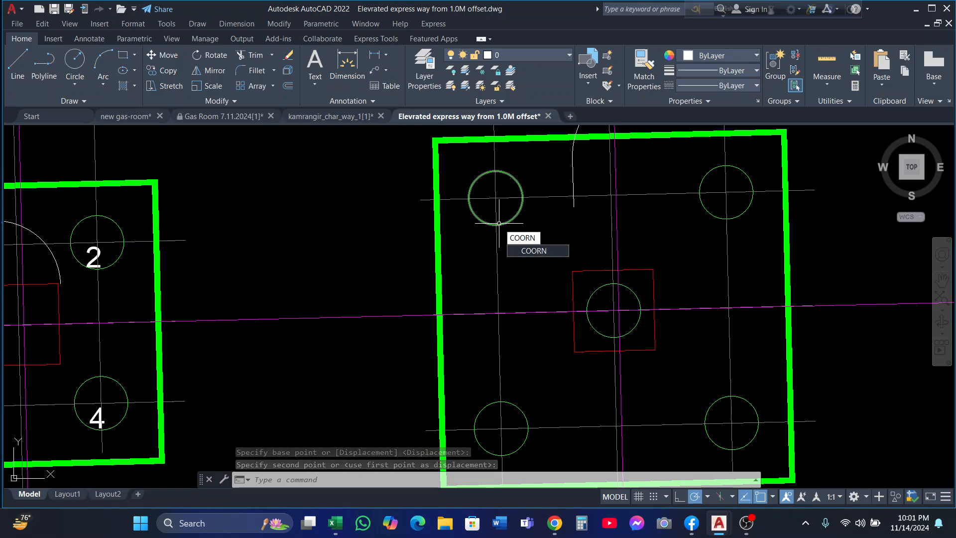
key(Return)
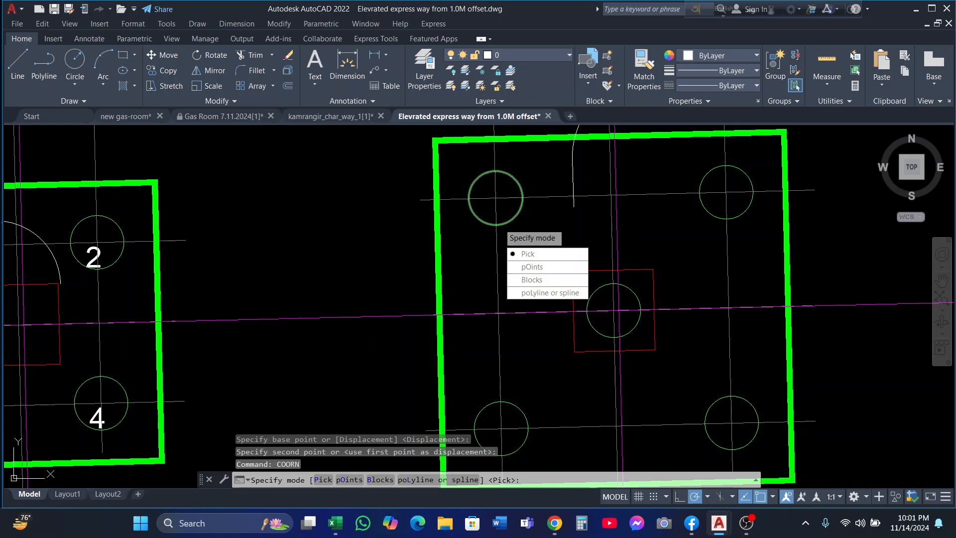
key(Return)
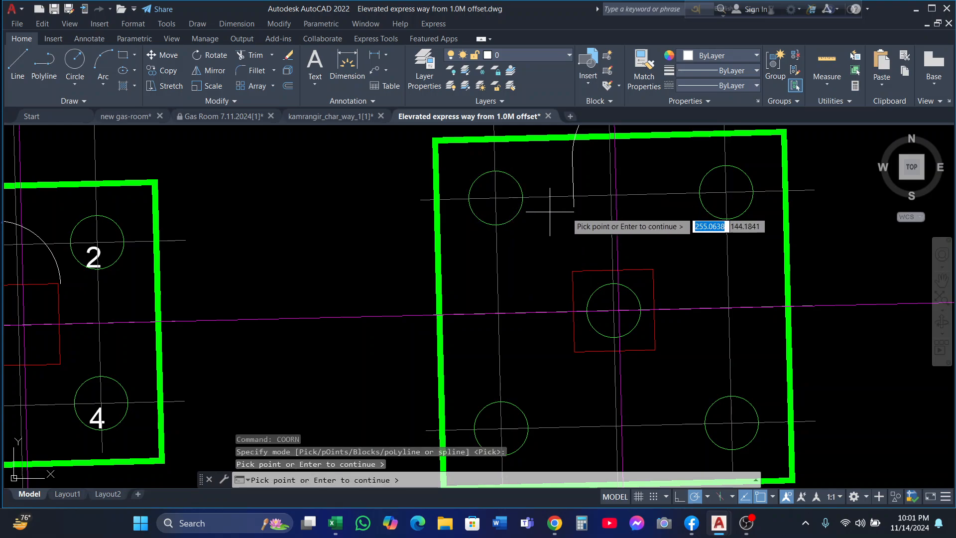
click(708, 192)
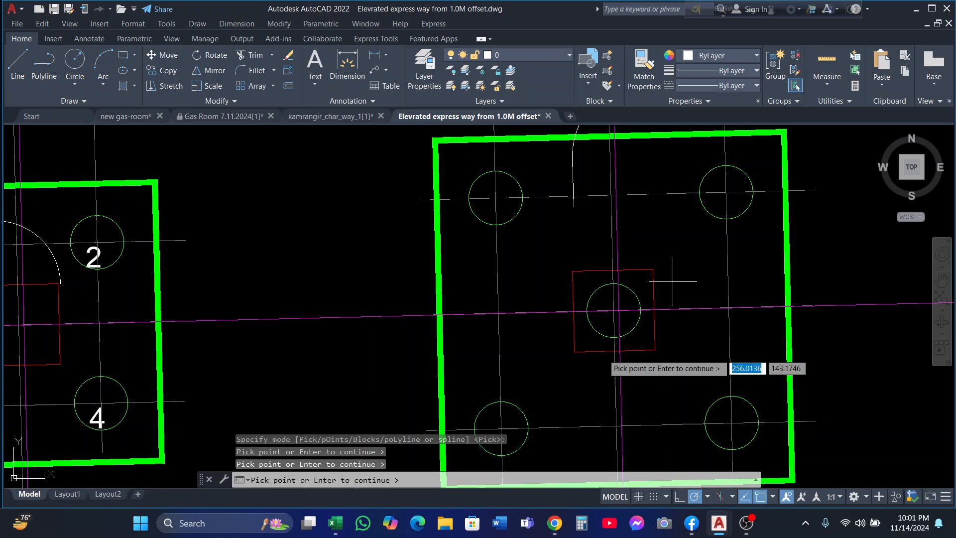
click(501, 429)
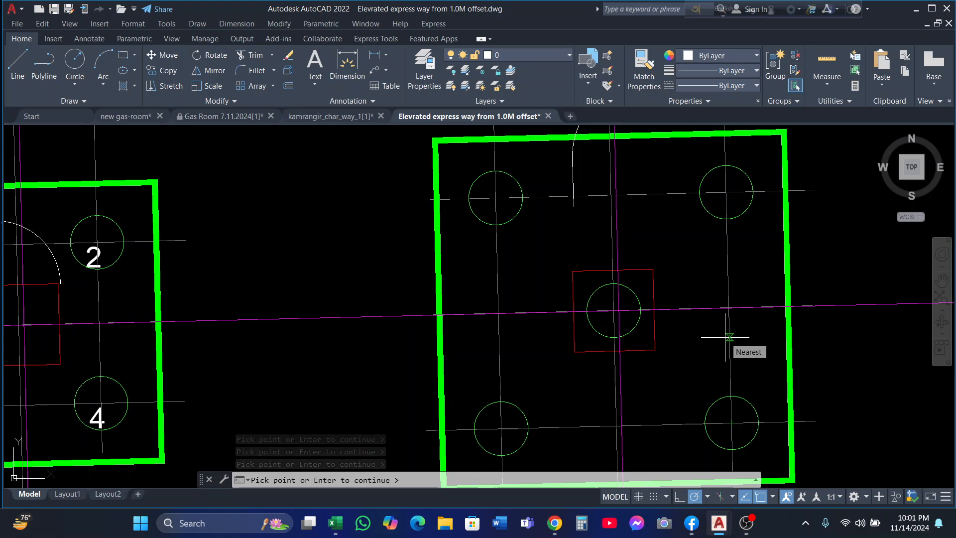
Number the picked corner pile points starting from 5 and save their coordinates to Excel.
key(Return)
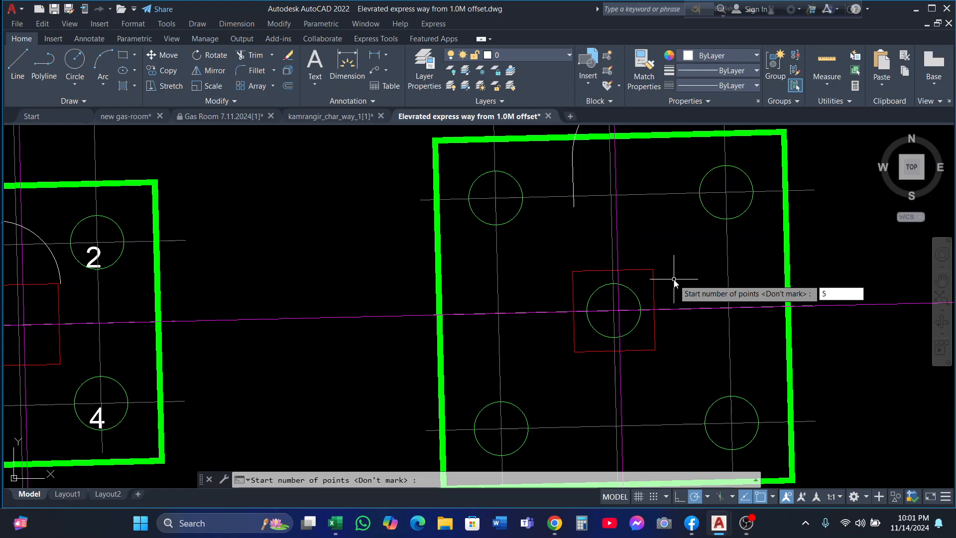
key(Return)
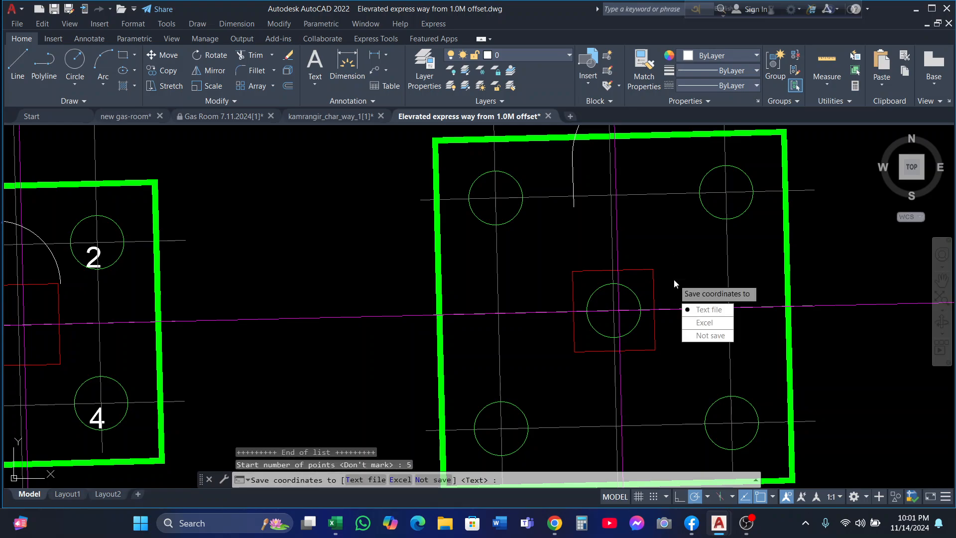
key(Down)
key(Return)
Select the number labels 5 to 8 and move them together onto the corner pile circles of the second footing.
scroll(648, 304, down, 2)
scroll(648, 305, down, 2)
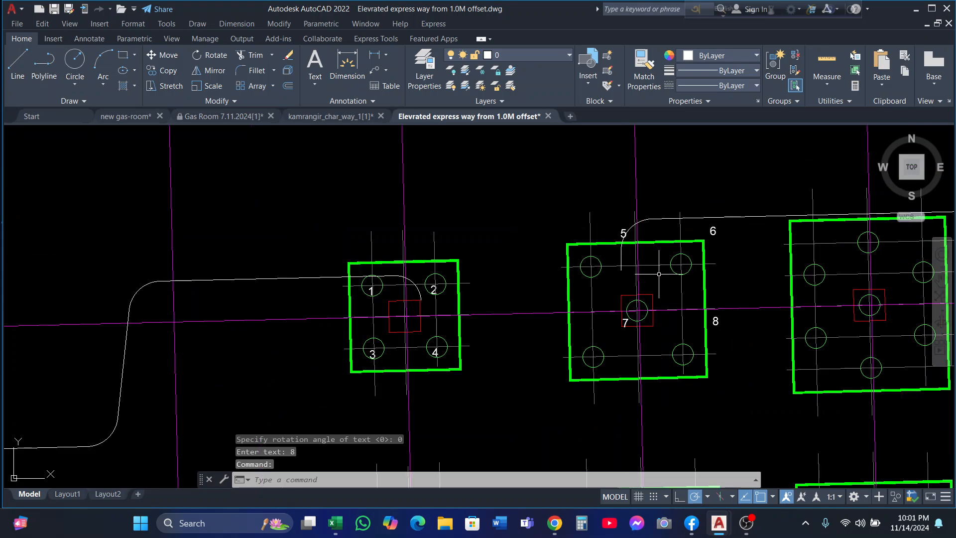
scroll(625, 237, up, 4)
middle_drag(834, 216, 759, 217)
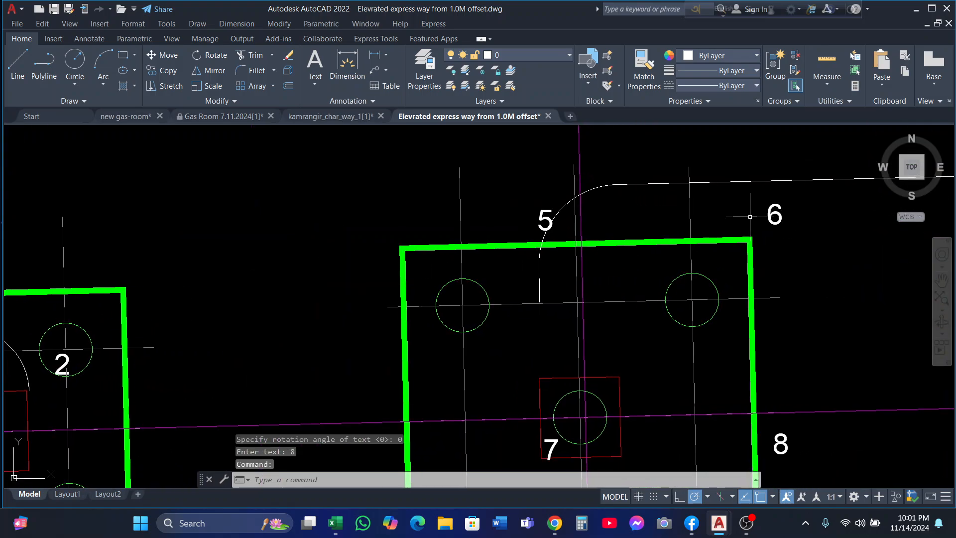
click(806, 197)
scroll(793, 206, up, 2)
click(771, 218)
right_click(786, 228)
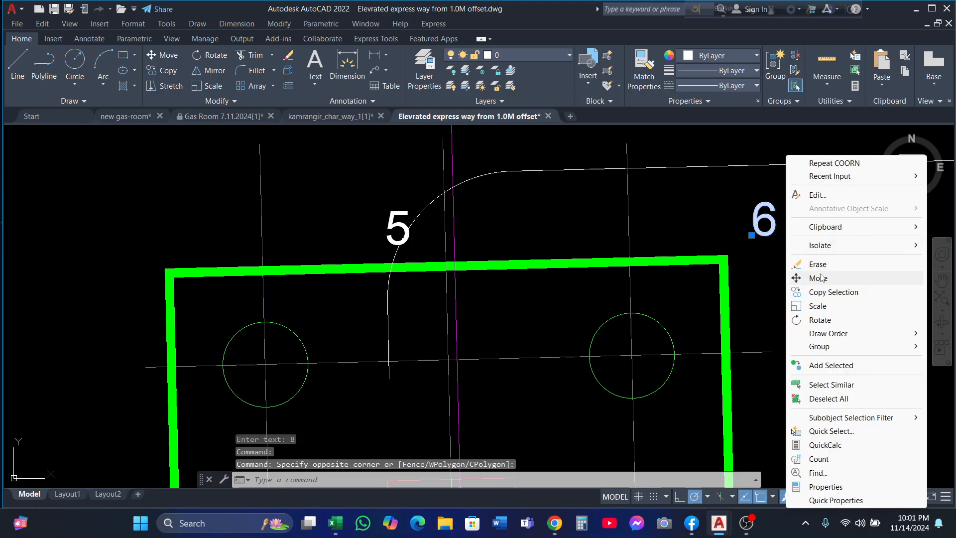
click(386, 222)
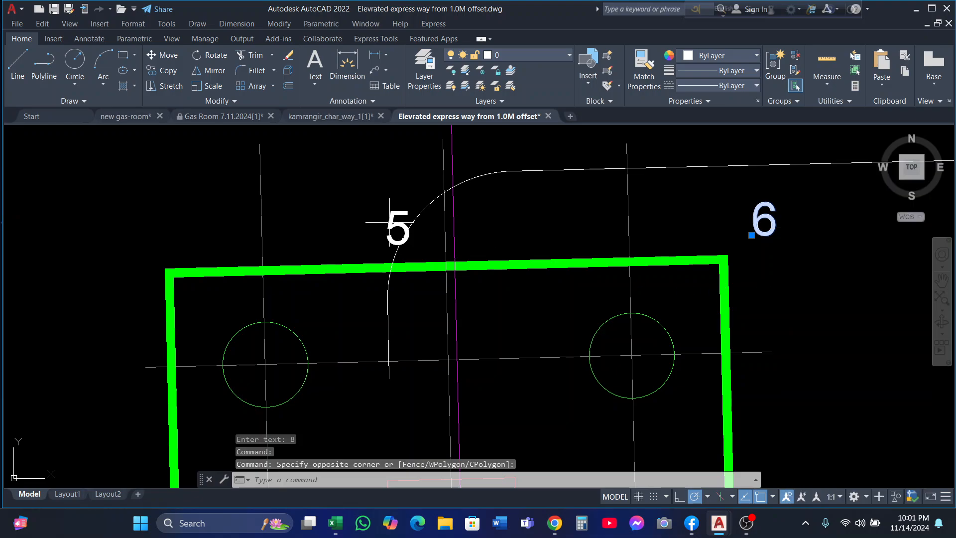
scroll(407, 209, up, 4)
click(405, 201)
click(387, 240)
scroll(394, 244, down, 5)
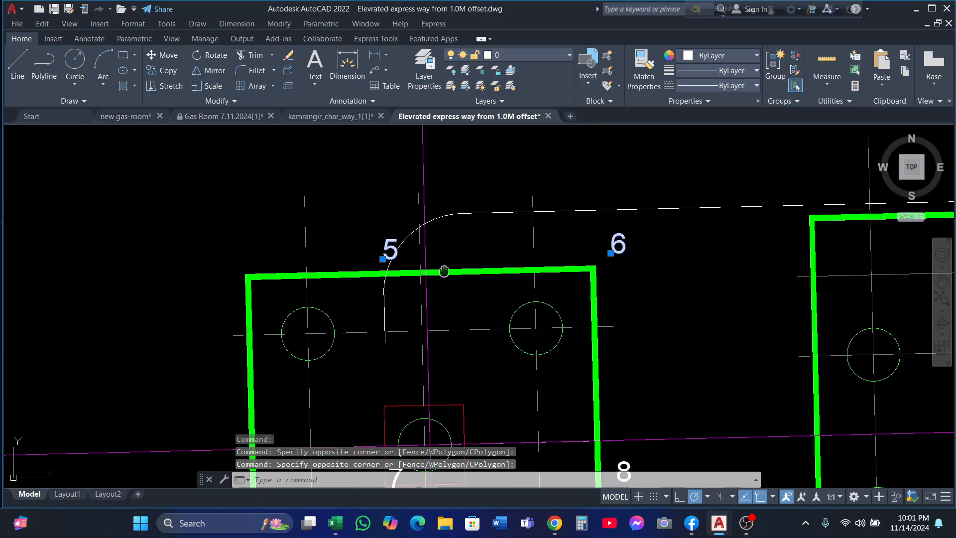
middle_drag(444, 271, 466, 135)
click(666, 331)
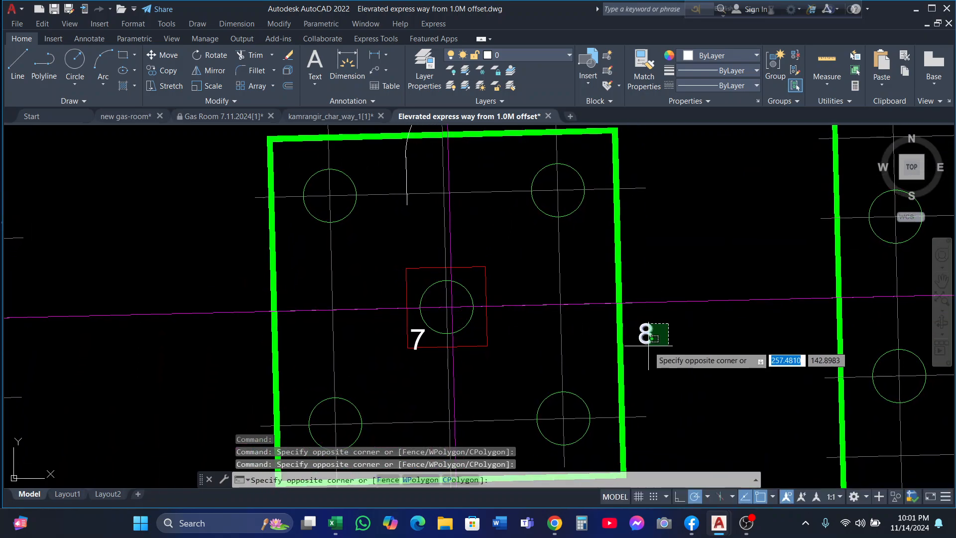
scroll(424, 338, up, 5)
click(416, 324)
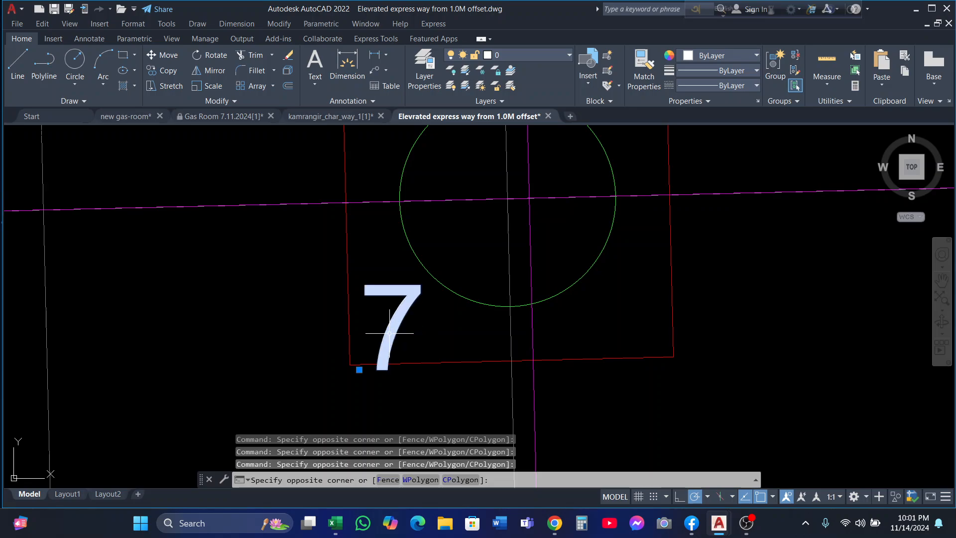
right_click(403, 327)
click(435, 119)
scroll(521, 209, down, 5)
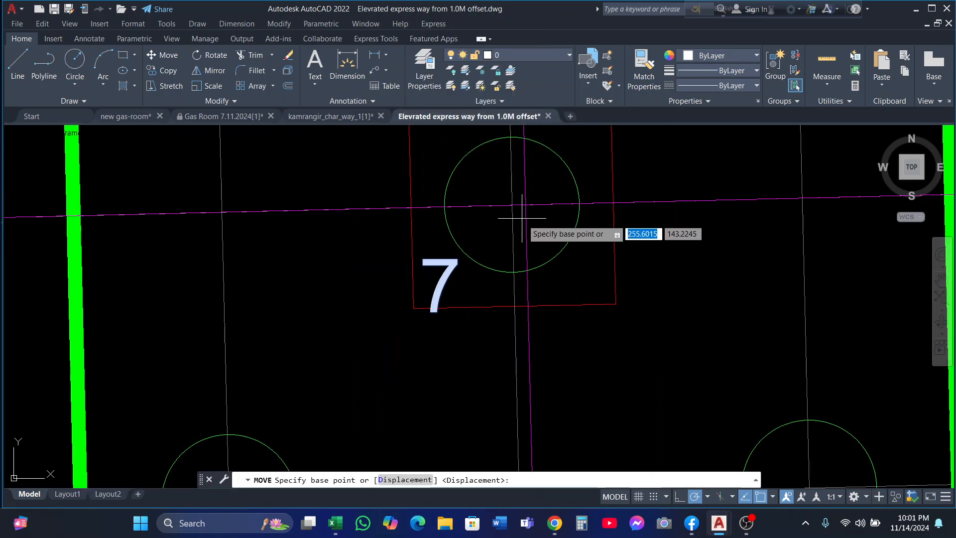
click(566, 231)
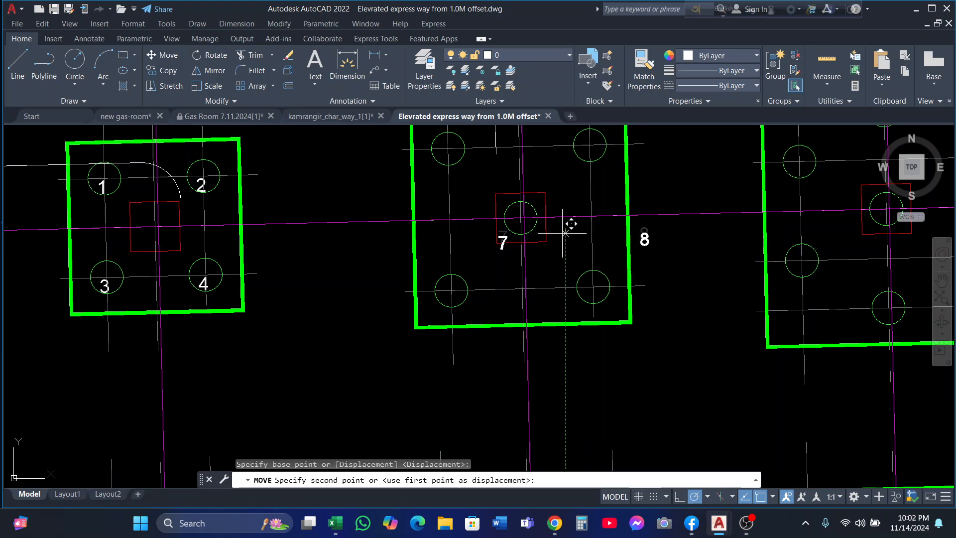
click(520, 275)
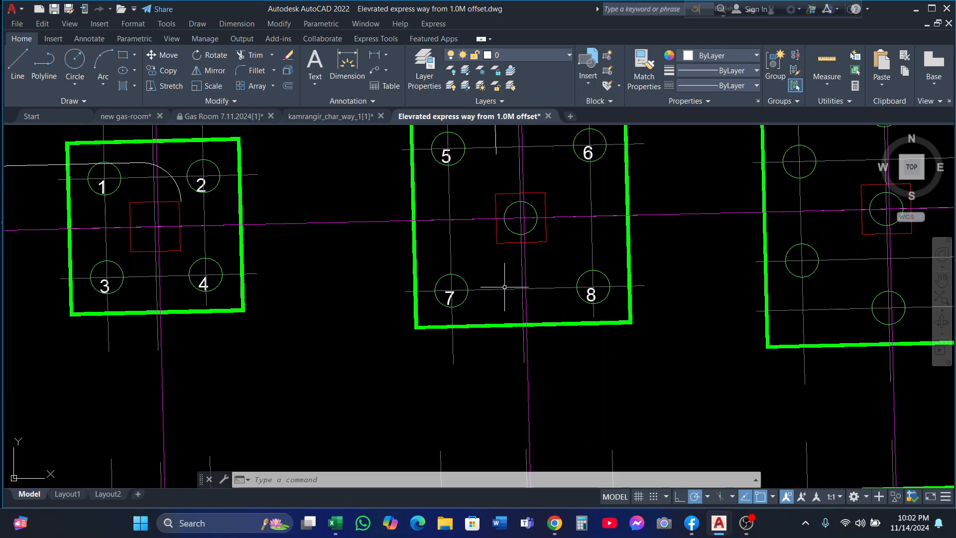
scroll(639, 381, down, 6)
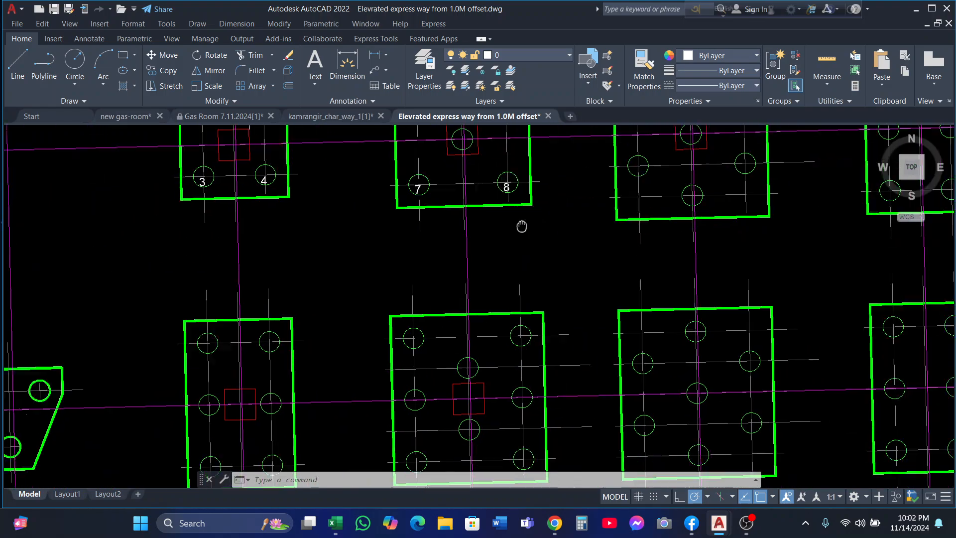
middle_drag(672, 371, 552, 236)
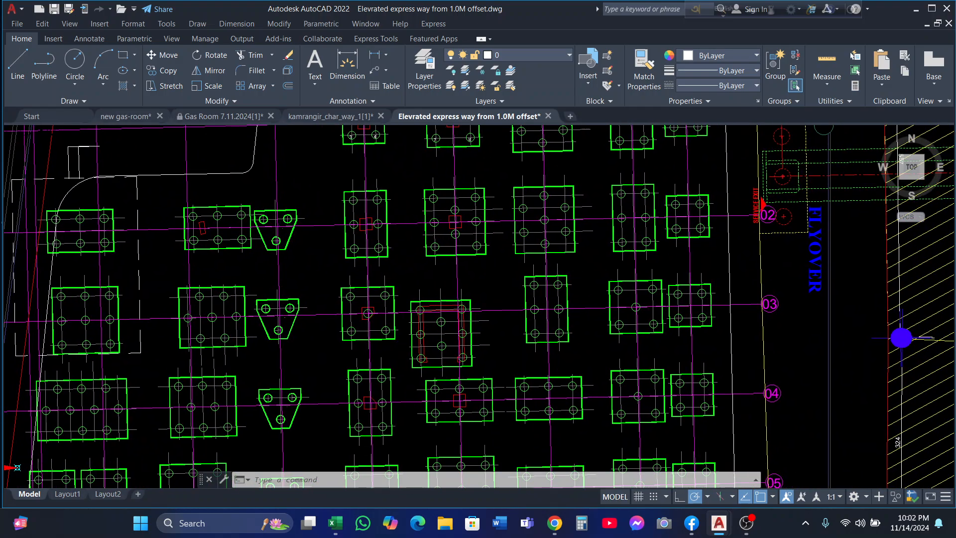
middle_drag(613, 402, 598, 302)
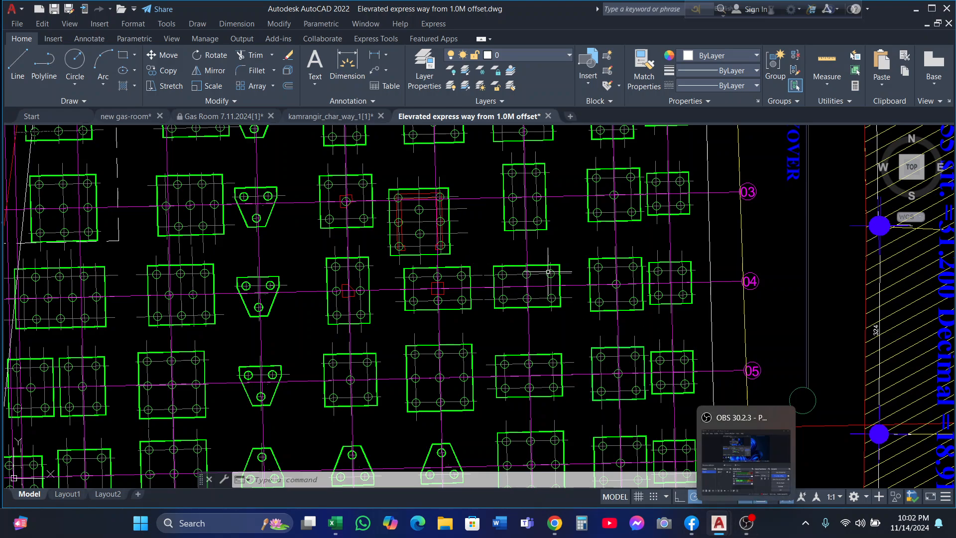
mouse_move(456, 192)
middle_down()
mouse_move(449, 325)
mouse_move(448, 258)
middle_up()
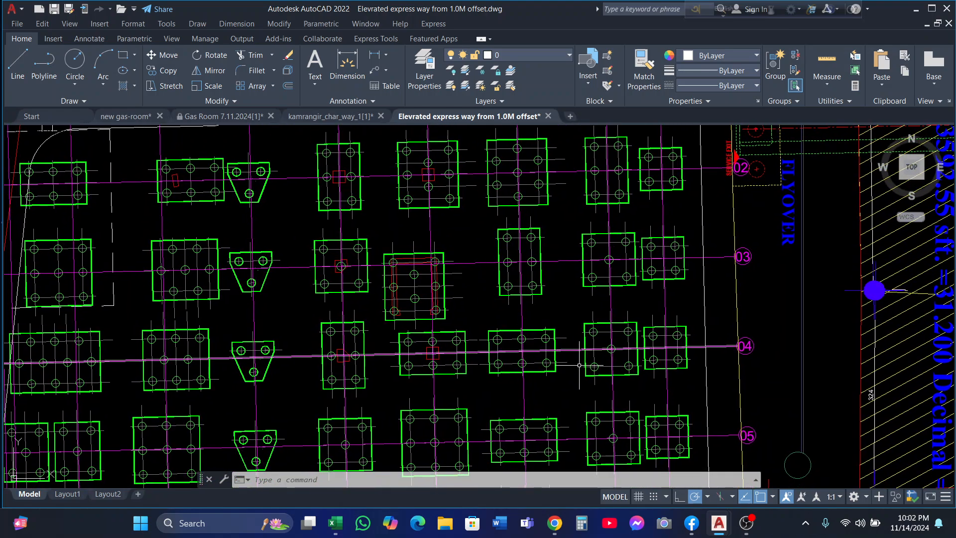
mouse_move(749, 528)
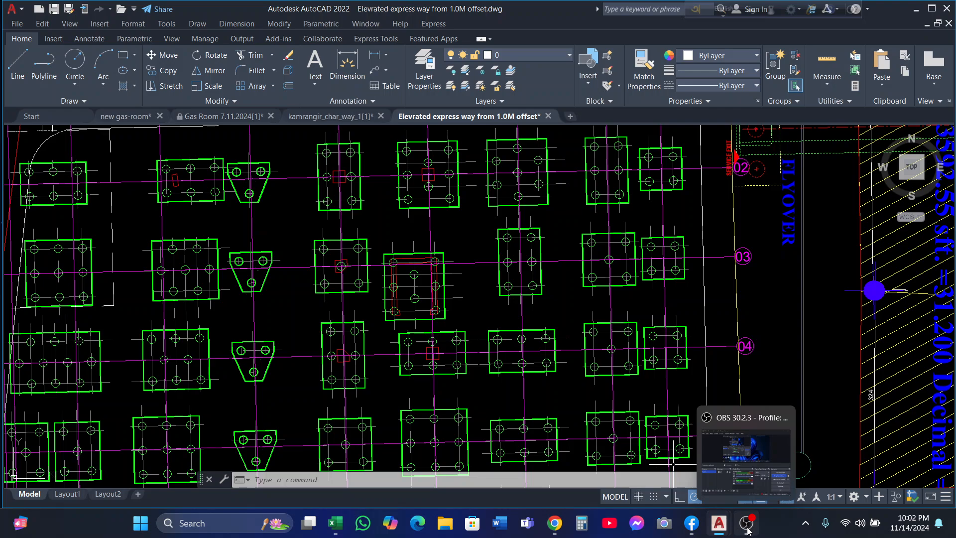